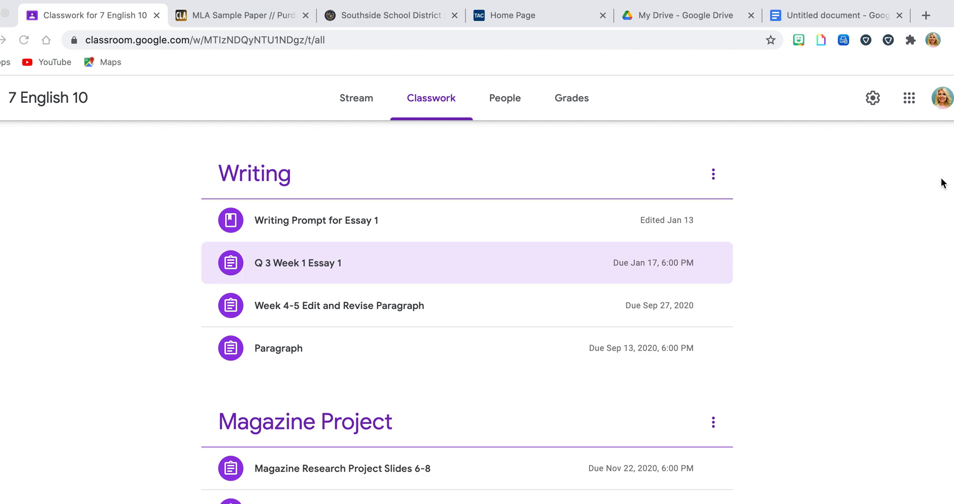
Close the untitled document and review the details of Writing Prompt for Essay 1 and the Q 3 Week 1 Essay 1 assignment.
click(901, 14)
click(900, 16)
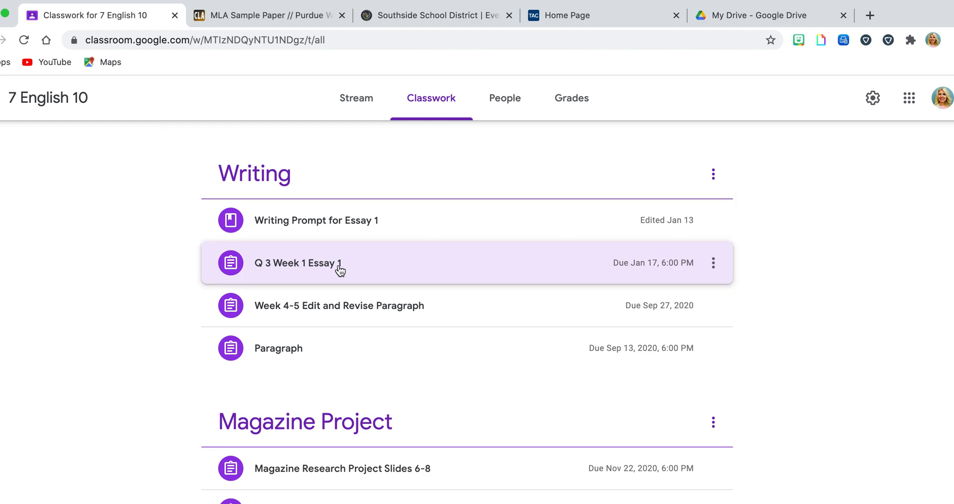
click(336, 225)
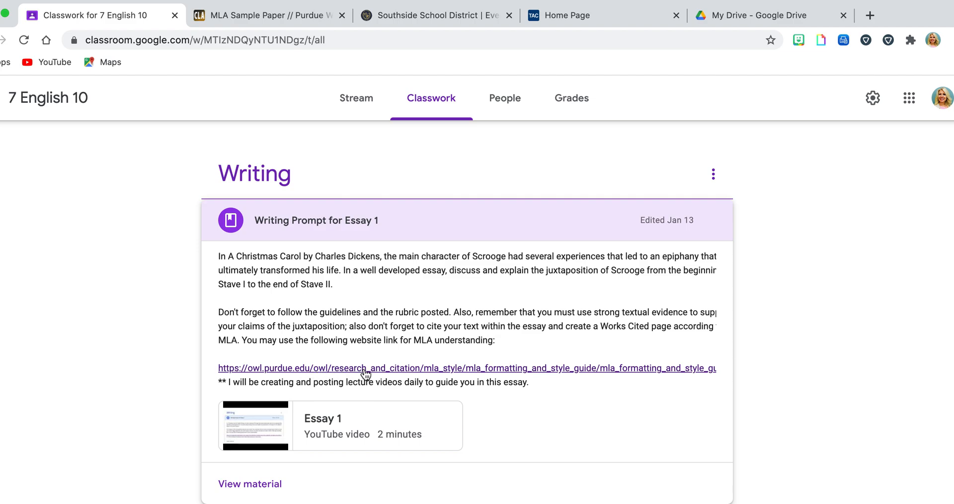
click(344, 222)
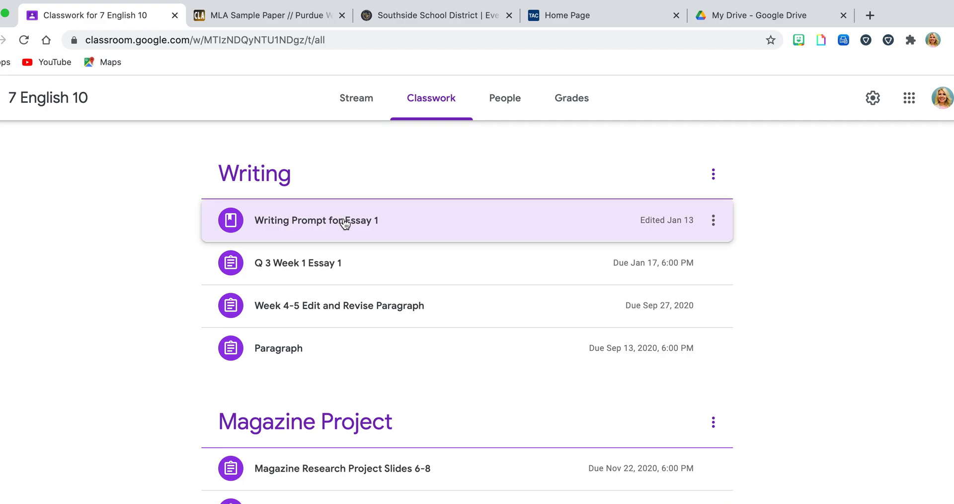
click(326, 273)
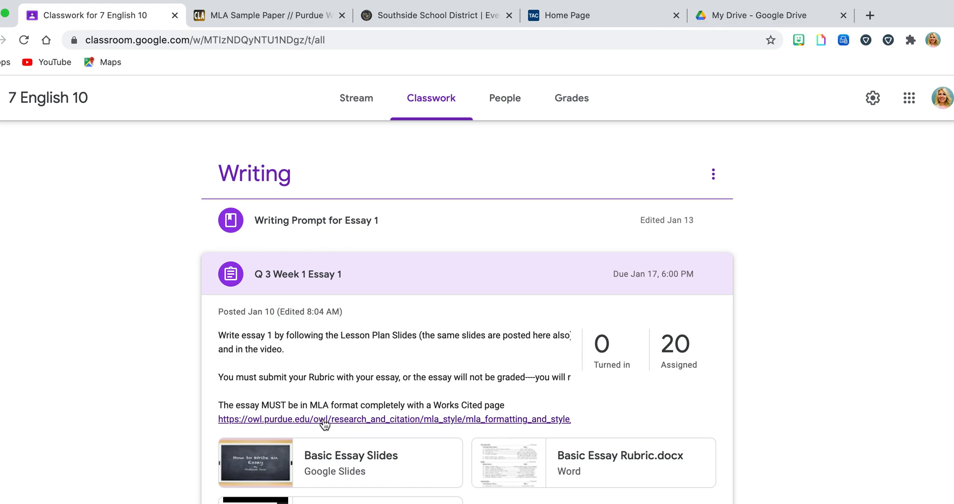
Switch to the Purdue OWL site and return from its MLA Sample Paper page to the MLA Formatting and Style Guide.
click(269, 15)
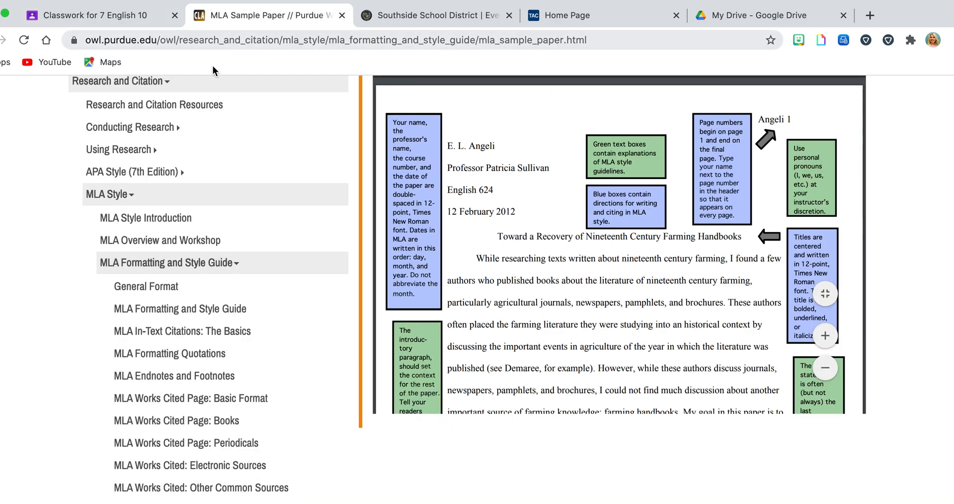
scroll(160, 193, up, 5)
scroll(160, 192, up, 4)
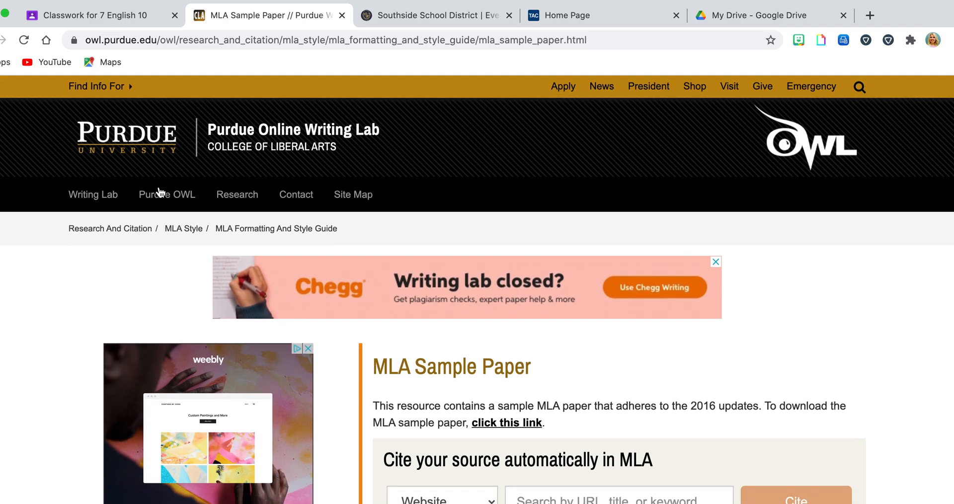
scroll(159, 192, down, 2)
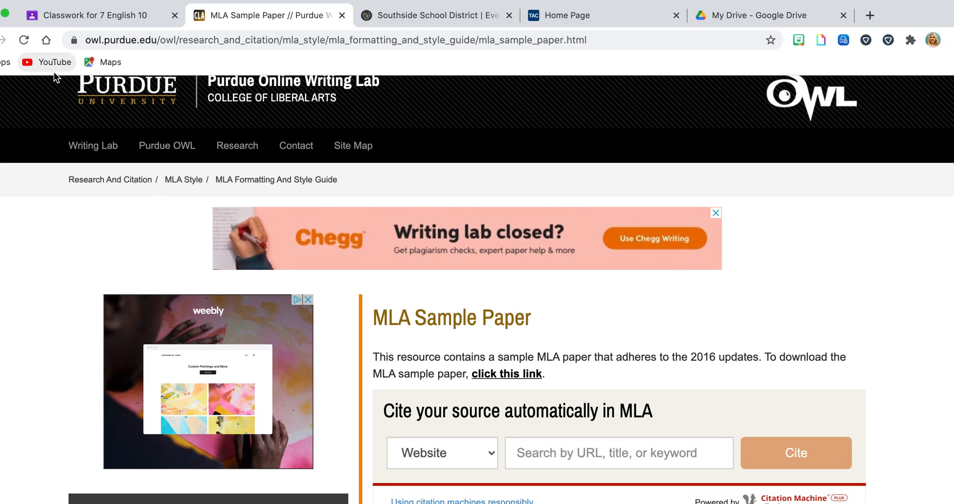
click(0, 40)
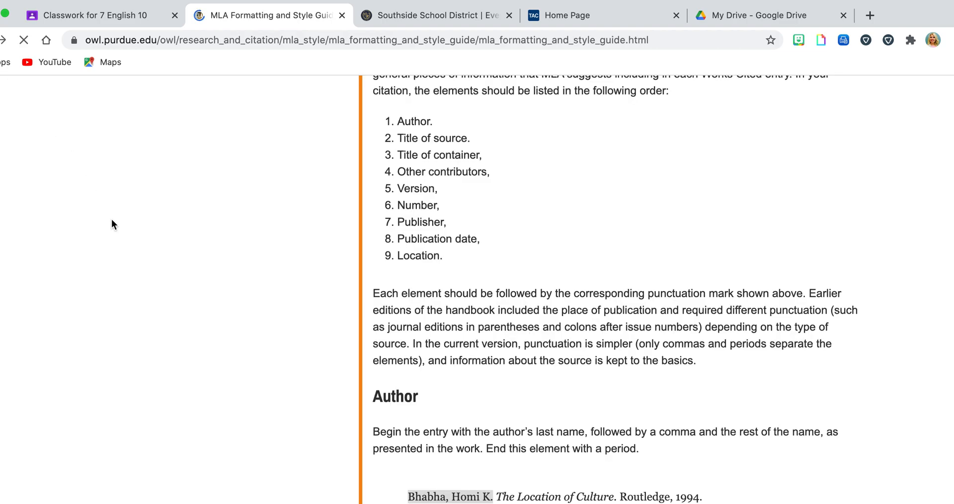
Examine the opening section of the MLA Formatting and Style Guide page and the site's header and navigation.
scroll(209, 266, up, 4)
scroll(204, 272, up, 10)
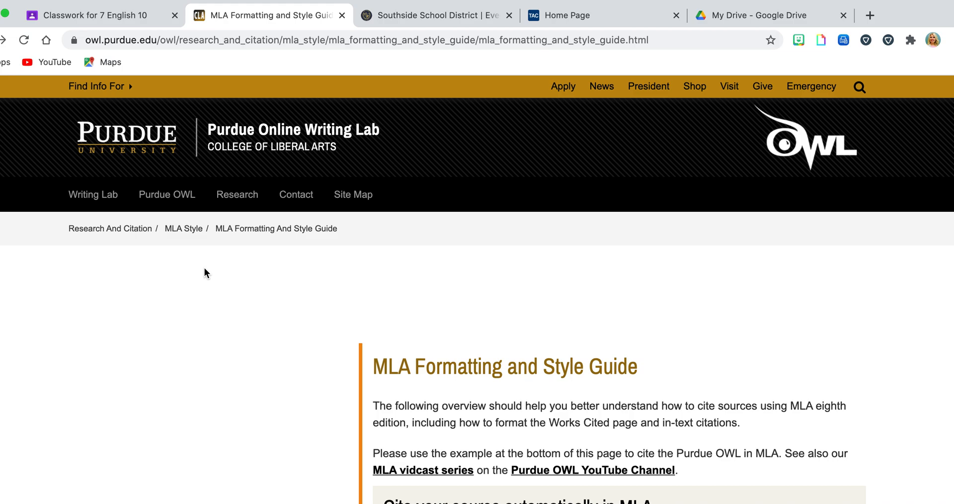
scroll(204, 271, down, 5)
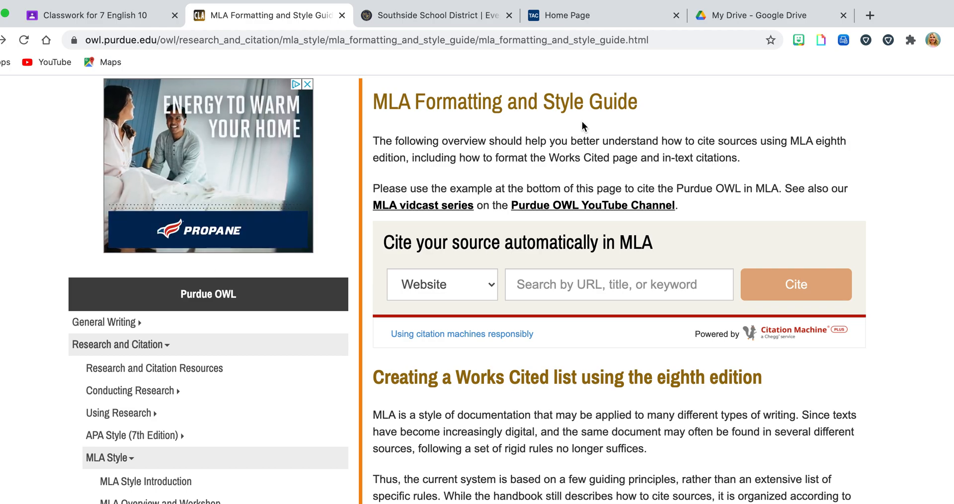
scroll(589, 125, up, 5)
scroll(588, 126, down, 3)
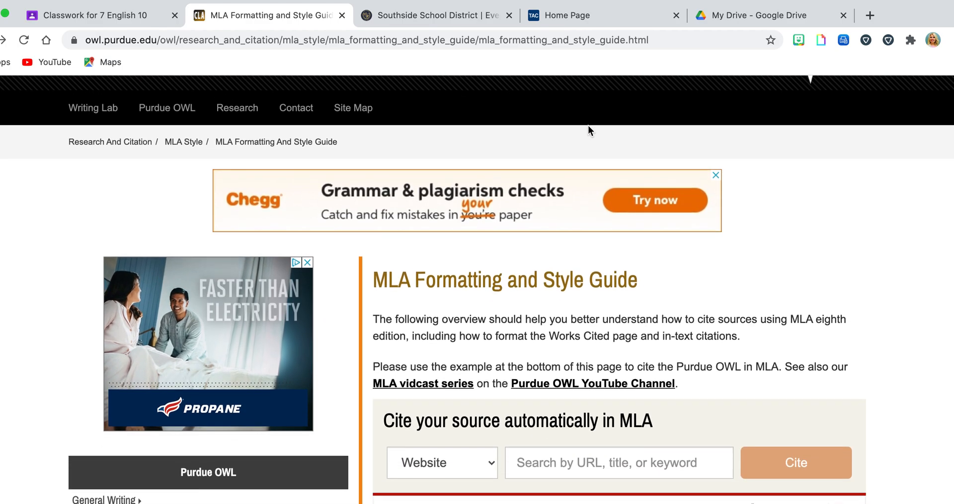
scroll(588, 129, up, 3)
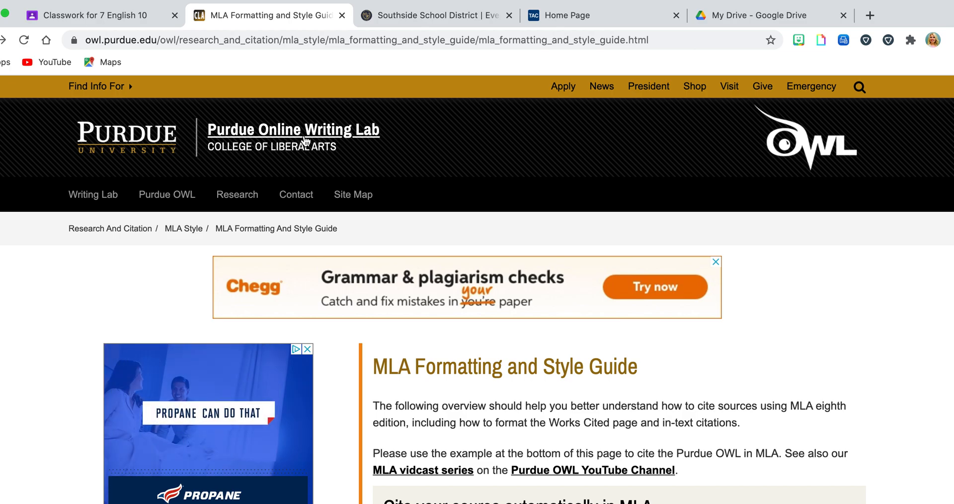
scroll(166, 300, down, 1)
scroll(166, 305, down, 3)
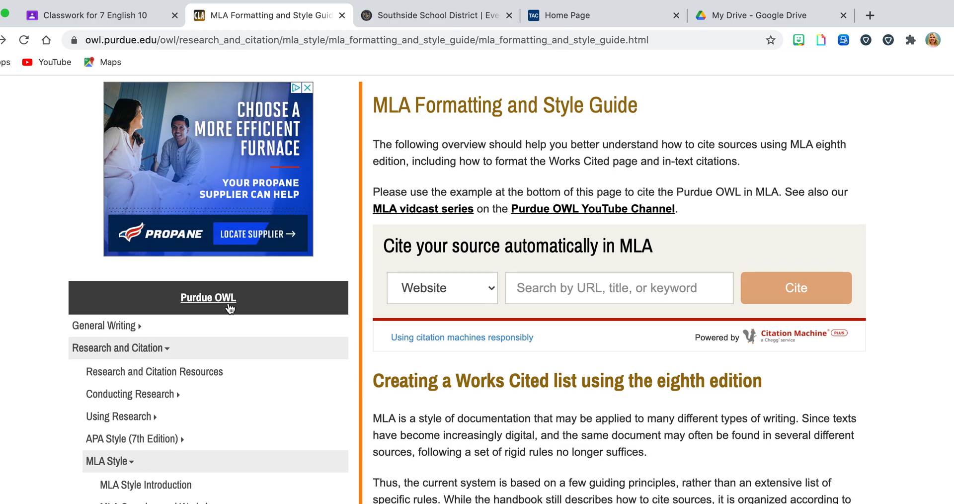
Find the MLA Sample Paper entry among the MLA Formatting and Style Guide topics and open it.
scroll(231, 311, down, 5)
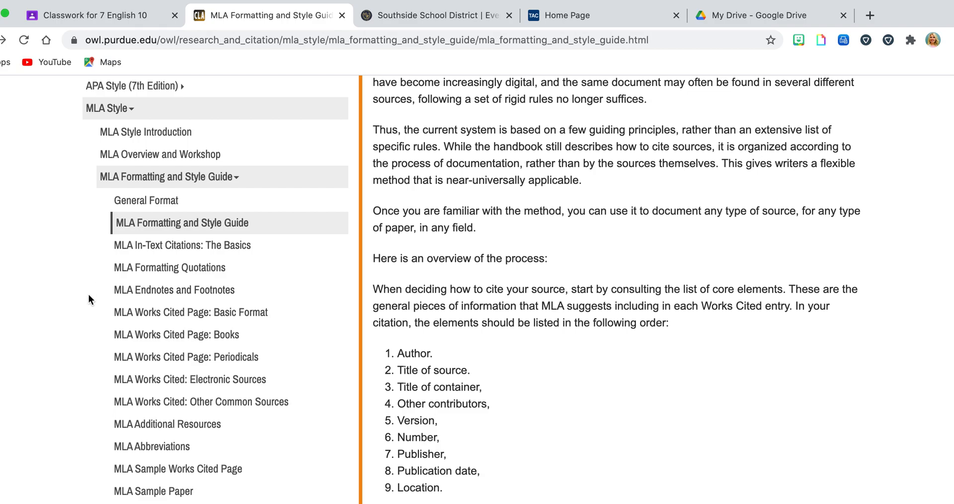
scroll(99, 416, down, 2)
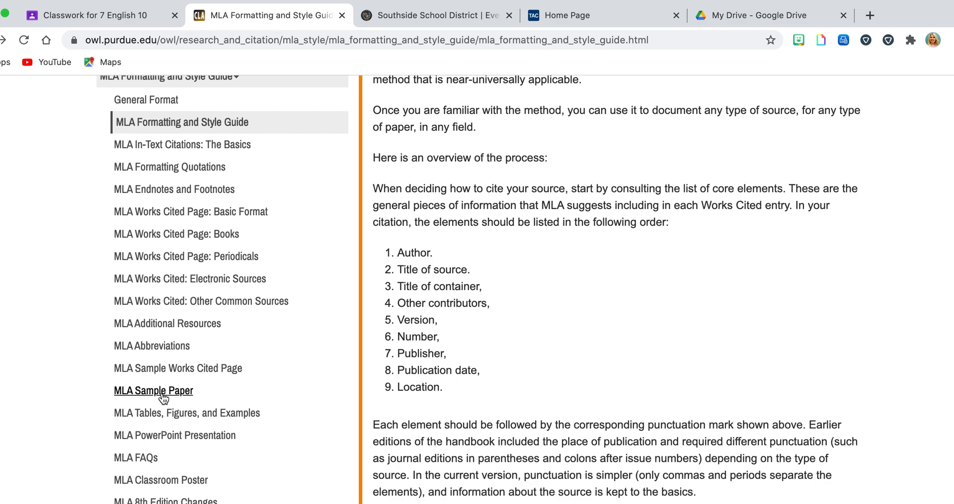
click(172, 395)
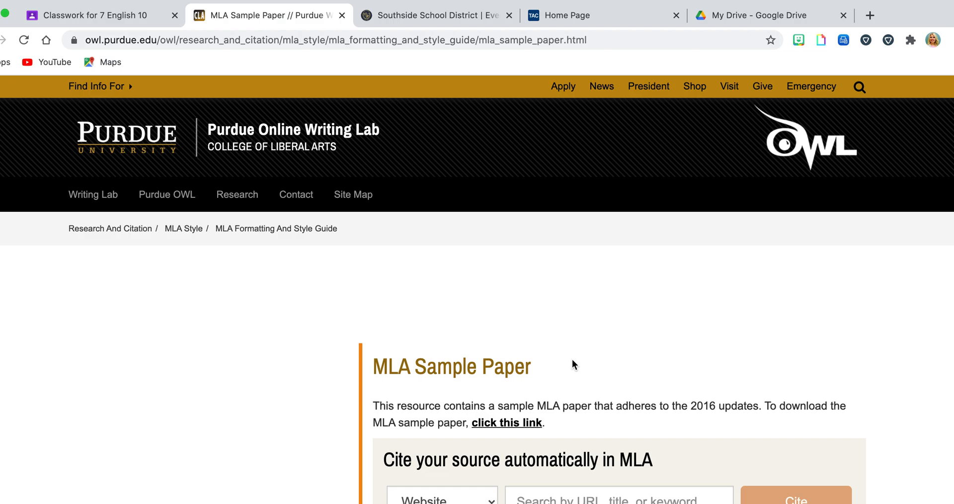
Examine the sample paper's first page, highlighting its running header with page number and the four-line heading block.
scroll(907, 424, down, 5)
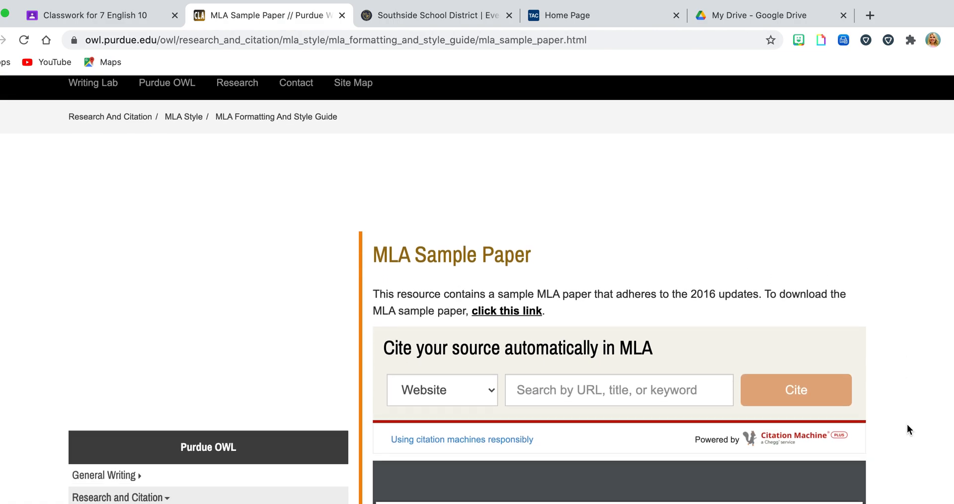
scroll(908, 424, down, 5)
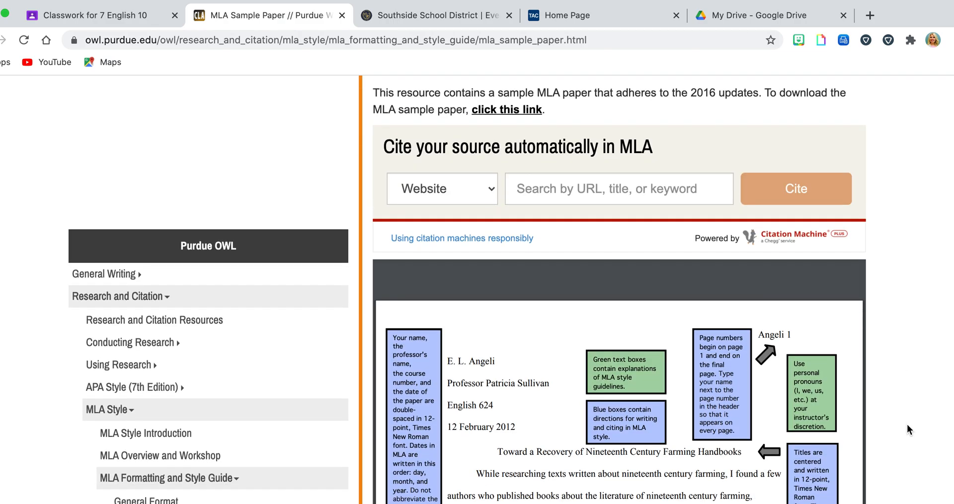
scroll(907, 424, down, 1)
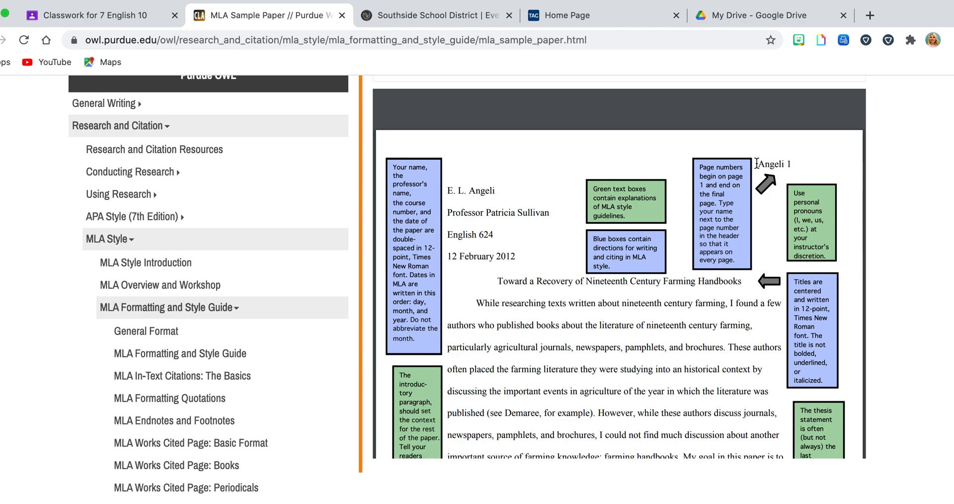
drag(756, 163, 805, 163)
click(805, 162)
drag(445, 189, 515, 214)
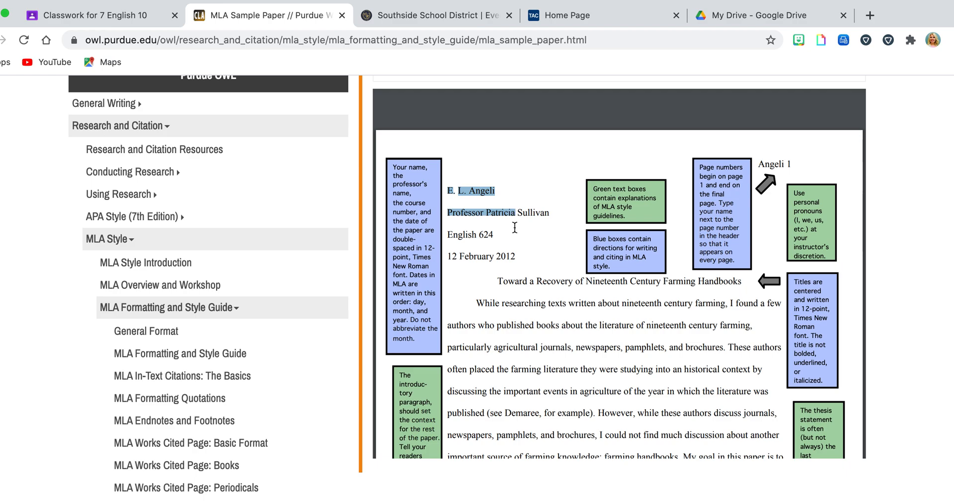
drag(527, 254, 522, 263)
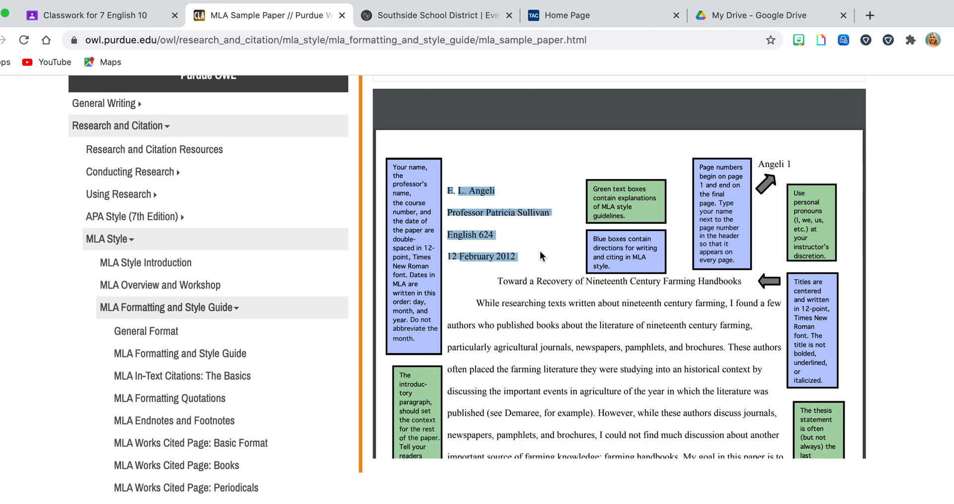
click(535, 252)
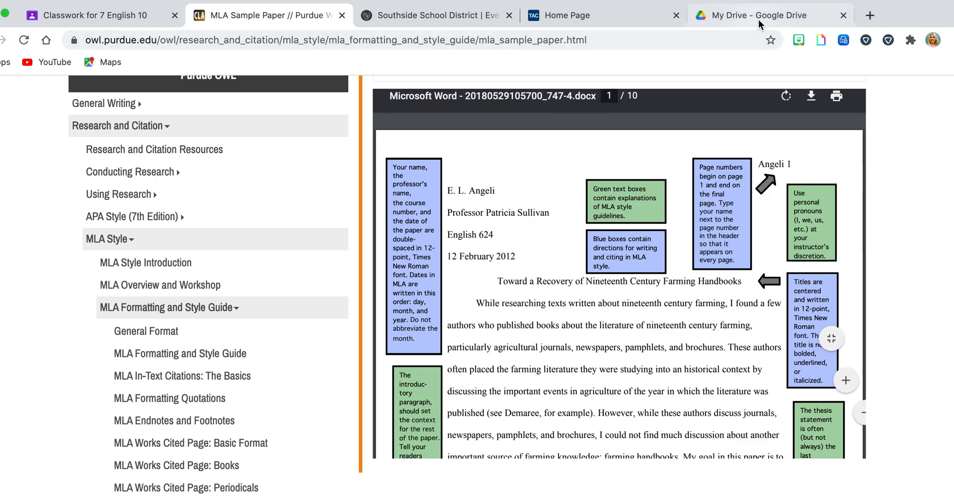
Go from Google Drive to Google Docs and create a new blank document.
click(788, 17)
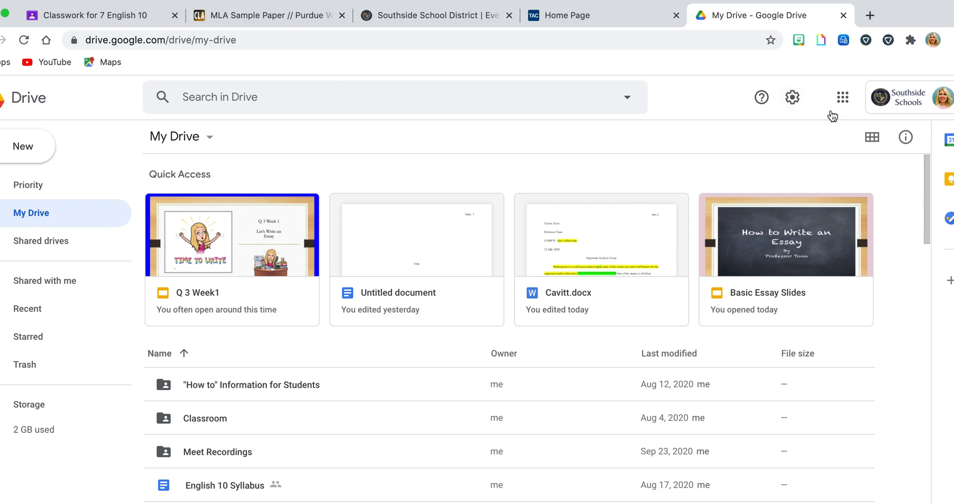
click(842, 102)
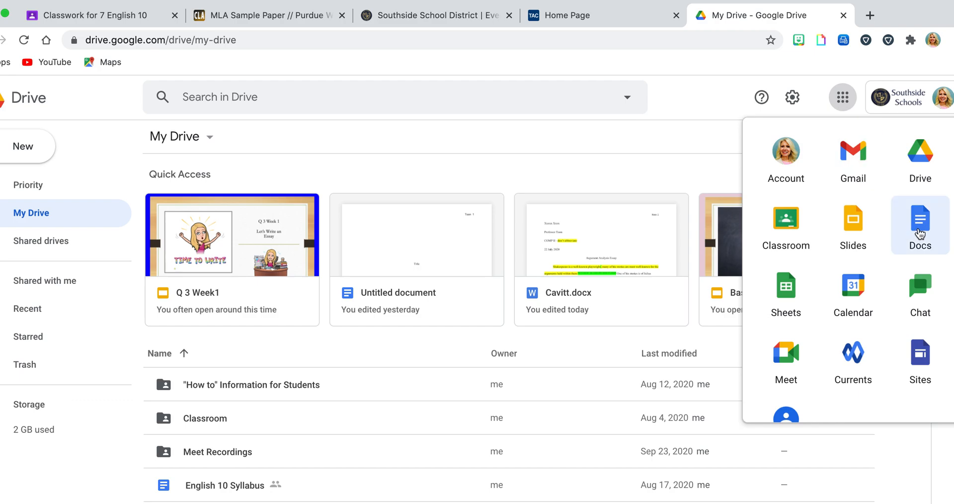
click(919, 234)
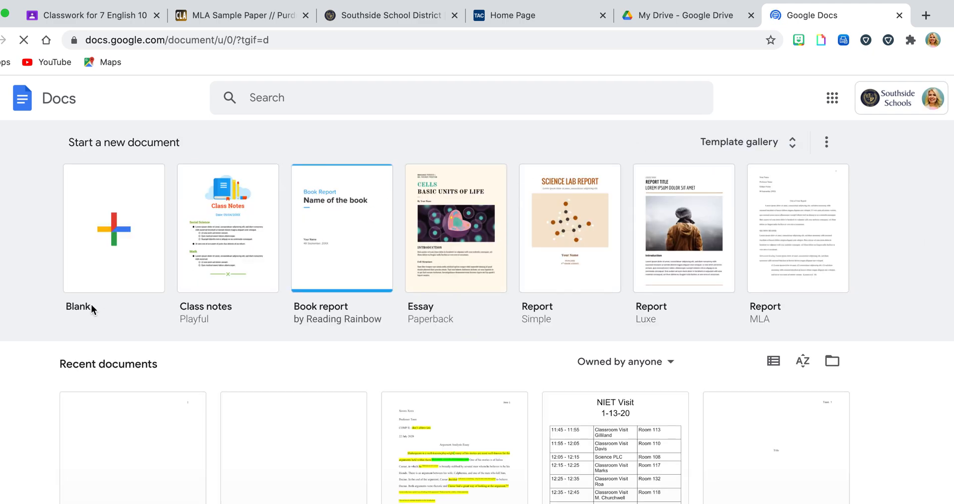
click(123, 266)
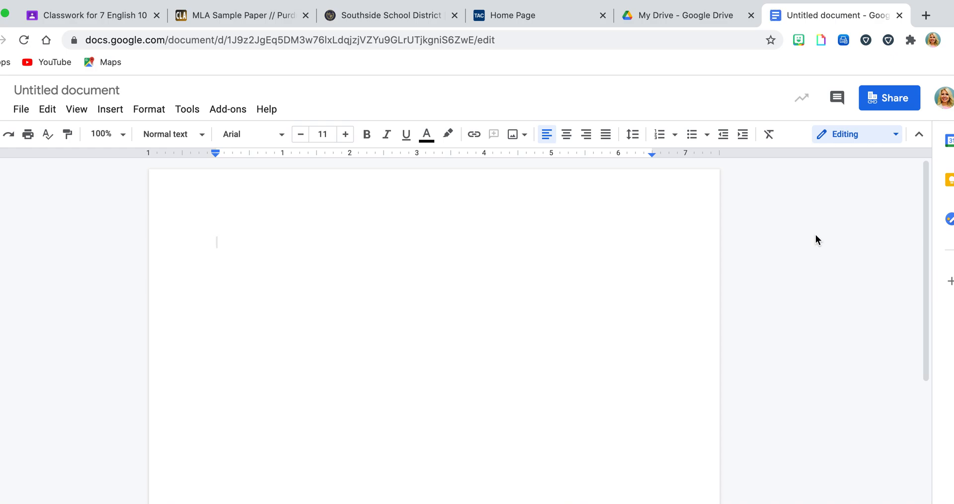
Set the blank document's text to Times New Roman, size 12.
click(345, 134)
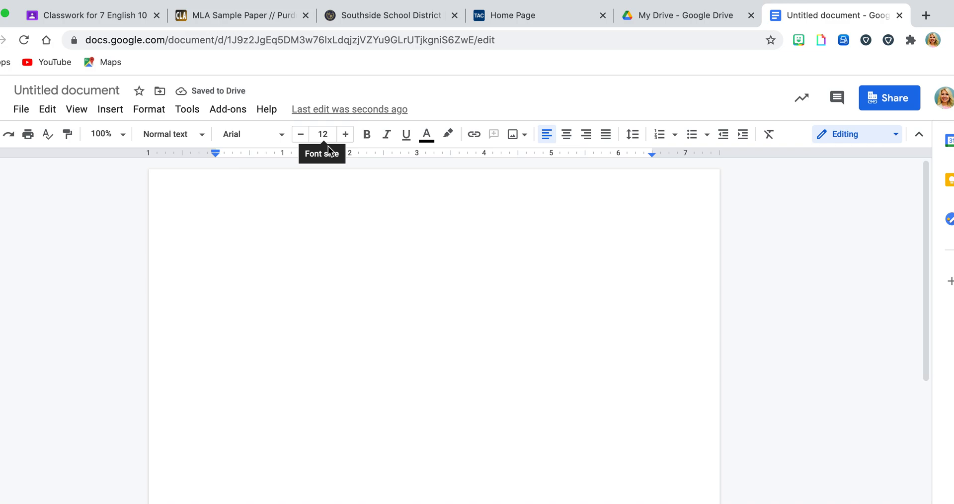
click(283, 139)
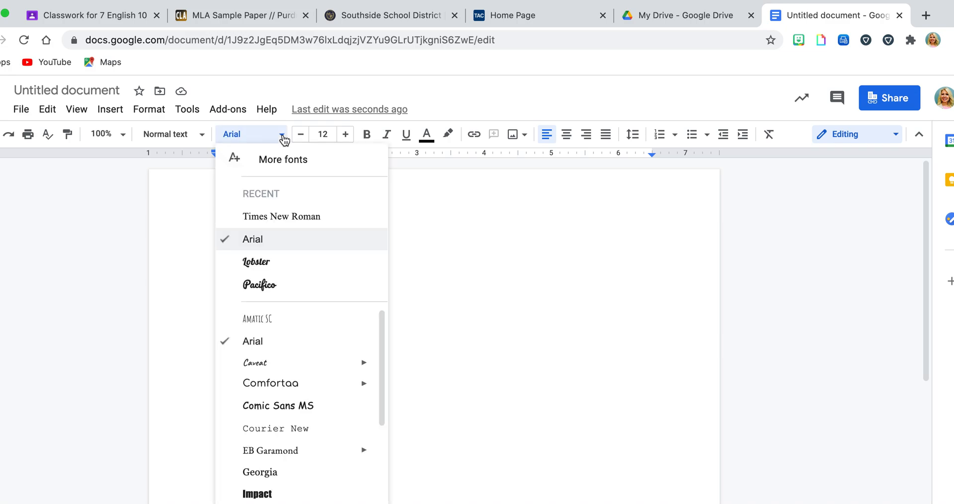
click(340, 215)
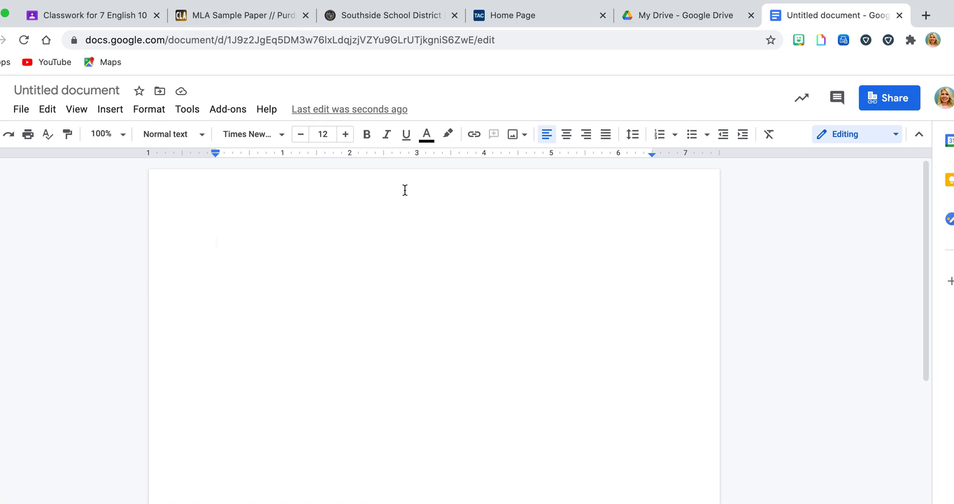
Check the MLA sample's header and add page numbers in the upper-right header of every page, preceded by the writer's last name.
click(257, 15)
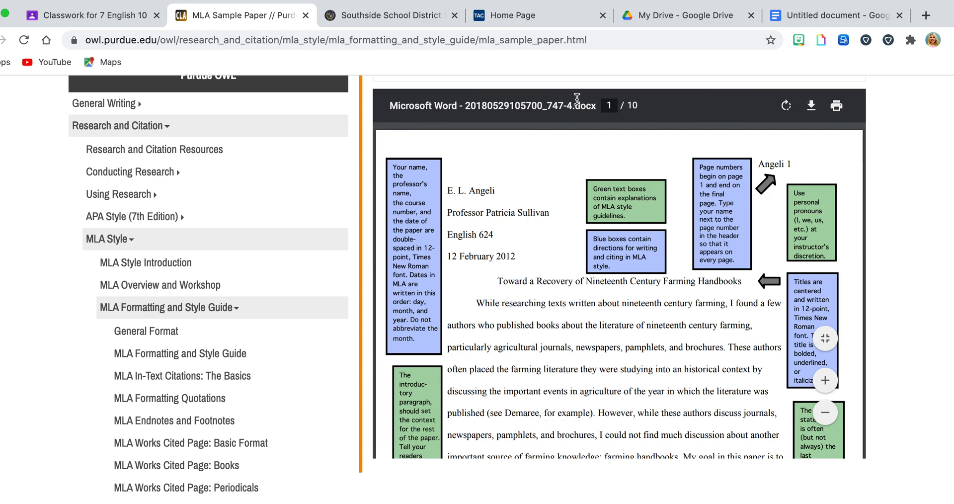
click(798, 20)
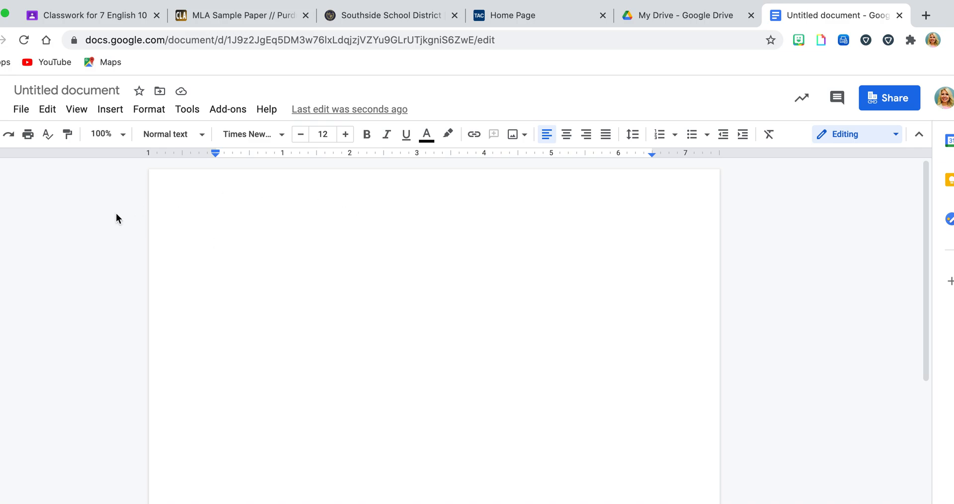
click(111, 110)
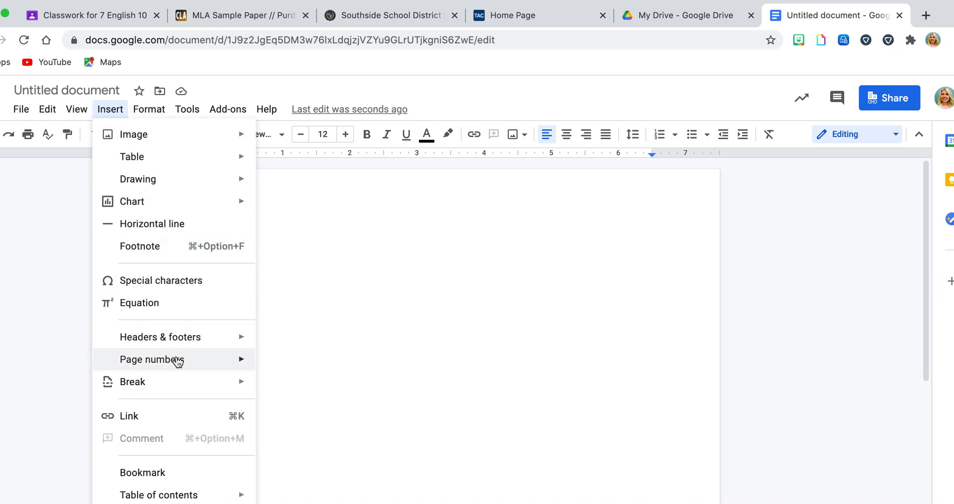
mouse_move(178, 364)
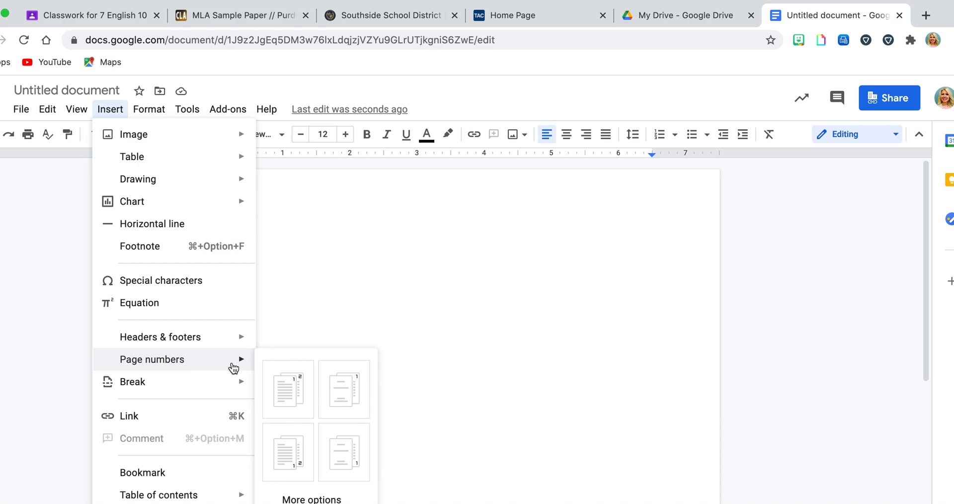
click(290, 395)
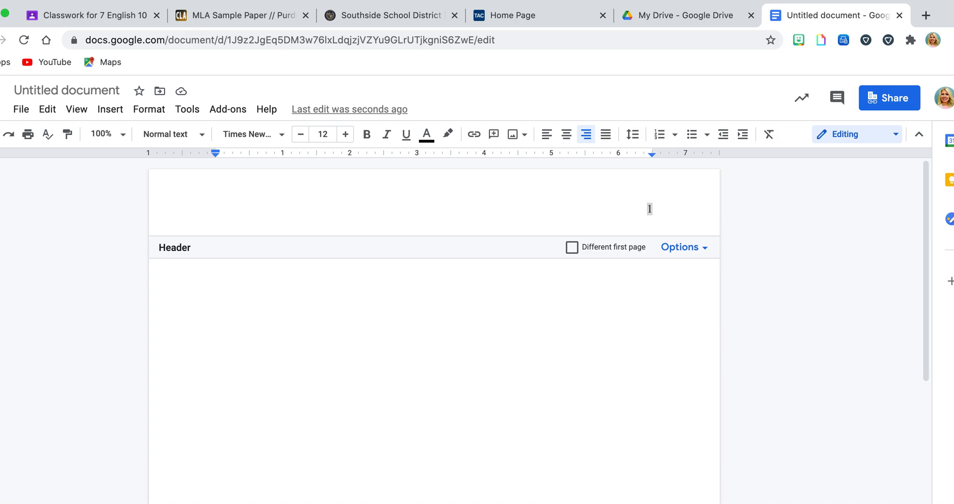
text(Toon)
click(389, 334)
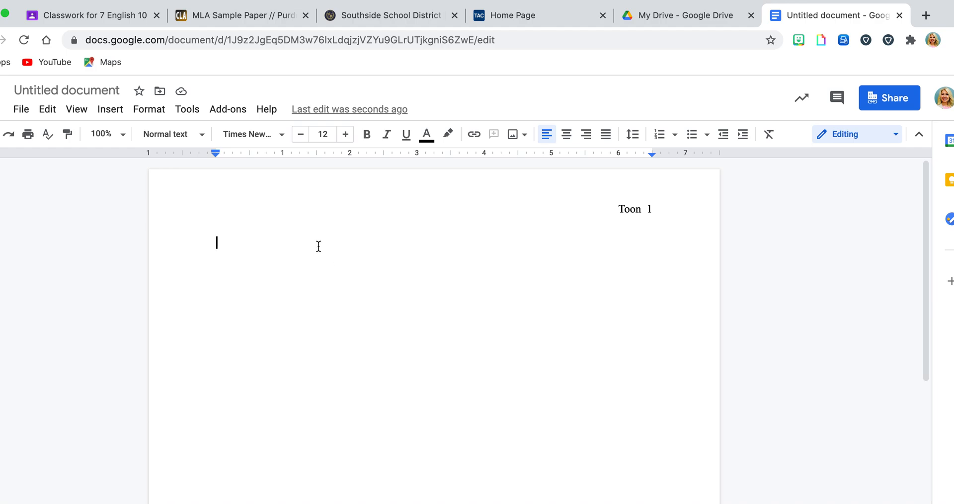
Set the document's line spacing to double, and check the heading block and title on the MLA sample paper.
click(634, 135)
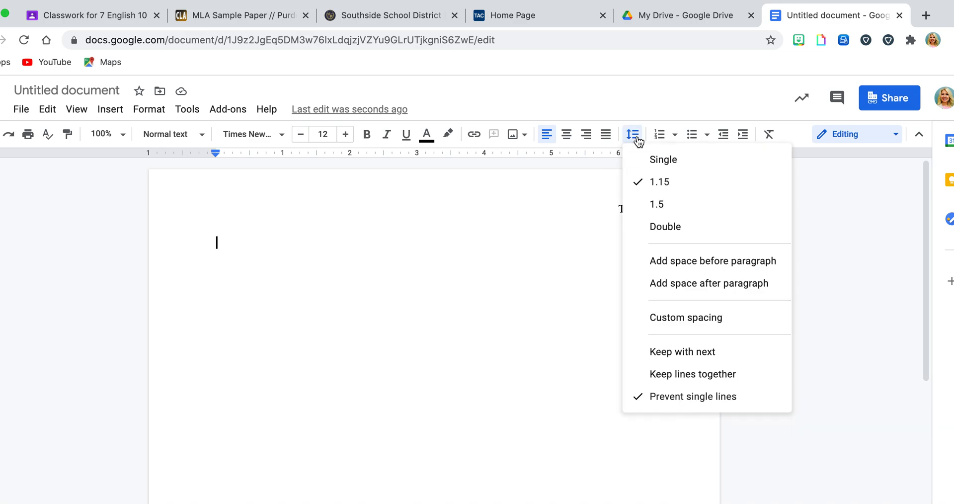
click(640, 229)
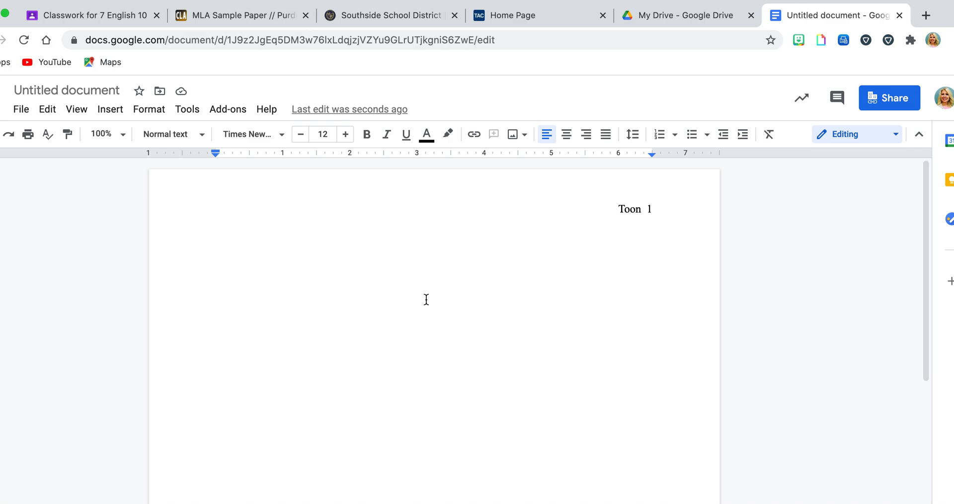
click(260, 18)
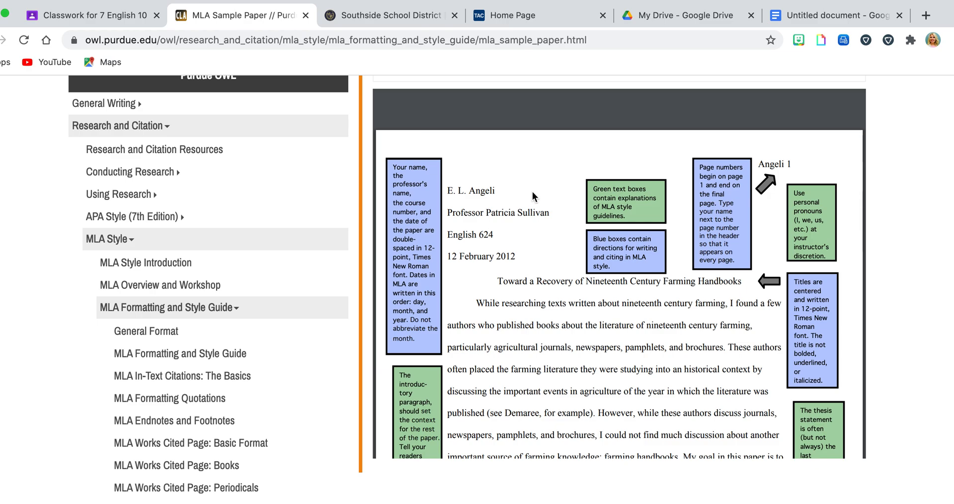
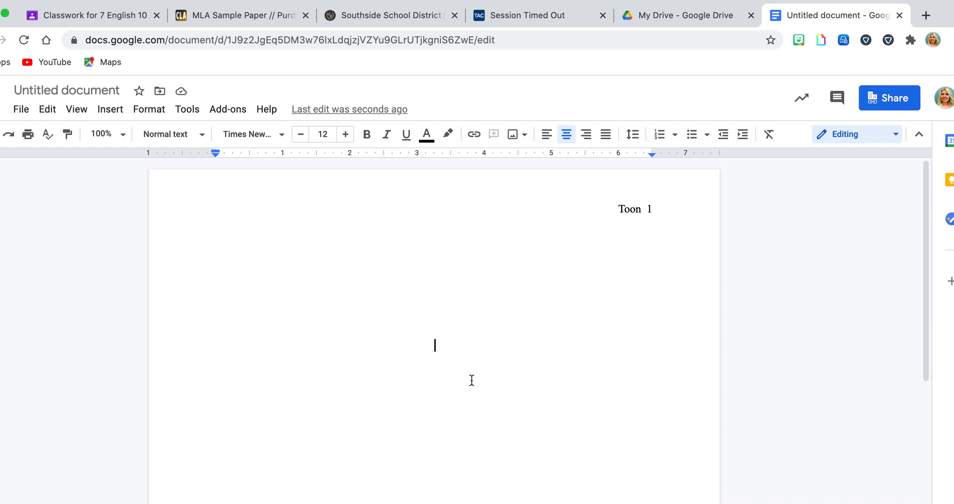
Enter the placeholder "Title" on the centered line and start a left-aligned, indented paragraph below it.
text(Tilte)
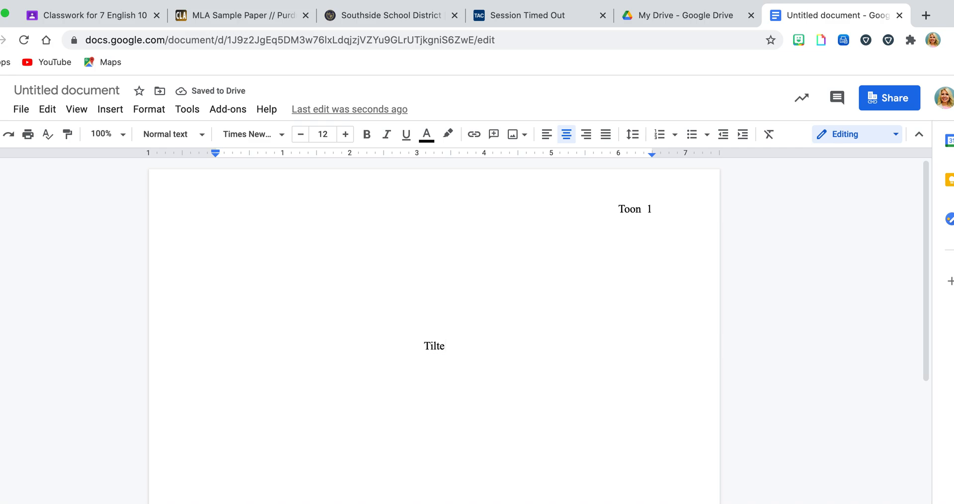
key(Return)
click(546, 138)
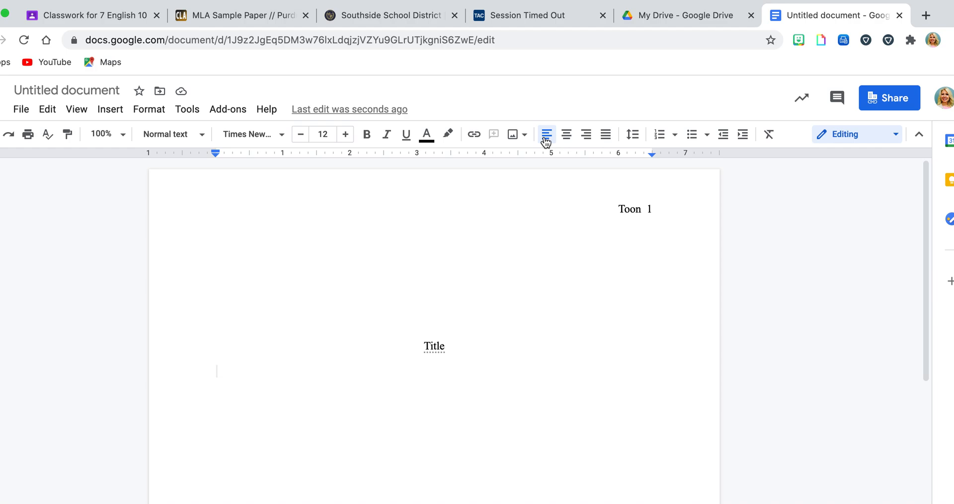
key(Tab)
Add blank lines below the title for the essay body until the cursor is on the first line of page 4.
key(Return)
key(Return)
key(Return)
scroll(435, 328, down, 5)
scroll(434, 328, down, 5)
key(Return)
key(Return)
key(Return)
key(Return)
key(Return)
key(Return)
key(Return)
key(Return)
key(Return)
key(Return)
key(Return)
key(Return)
key(Return)
key(Return)
key(Return)
key(Return)
key(Return)
scroll(434, 328, down, 4)
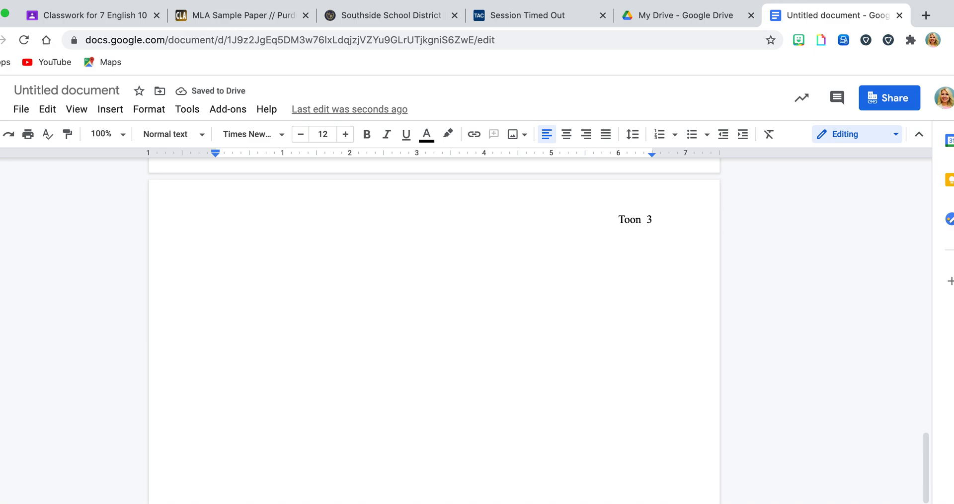
key(Return)
key(Return)
key(Return)
key(Return)
key(Return)
key(Return)
key(Return)
key(Return)
key(Return)
key(Return)
key(Return)
key(Return)
key(Return)
key(Return)
key(Return)
key(Return)
key(Return)
key(Return)
key(Return)
key(Return)
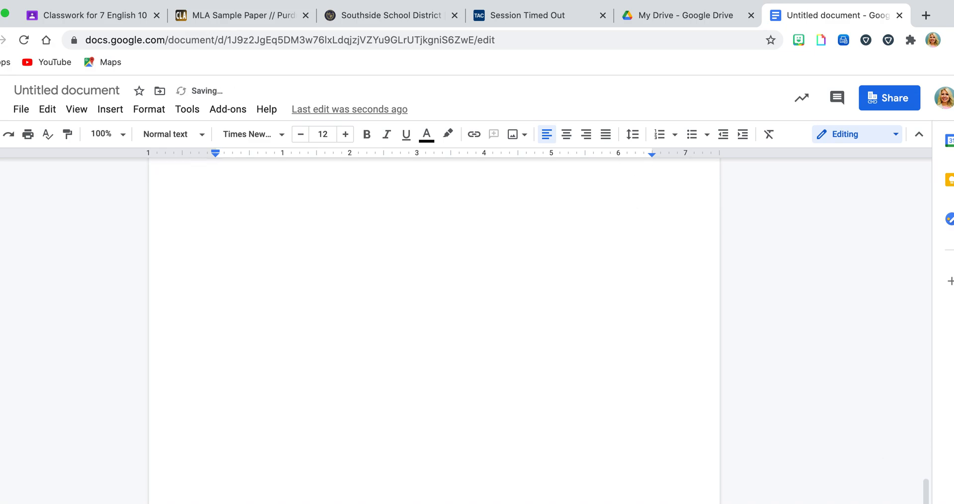
scroll(434, 328, down, 3)
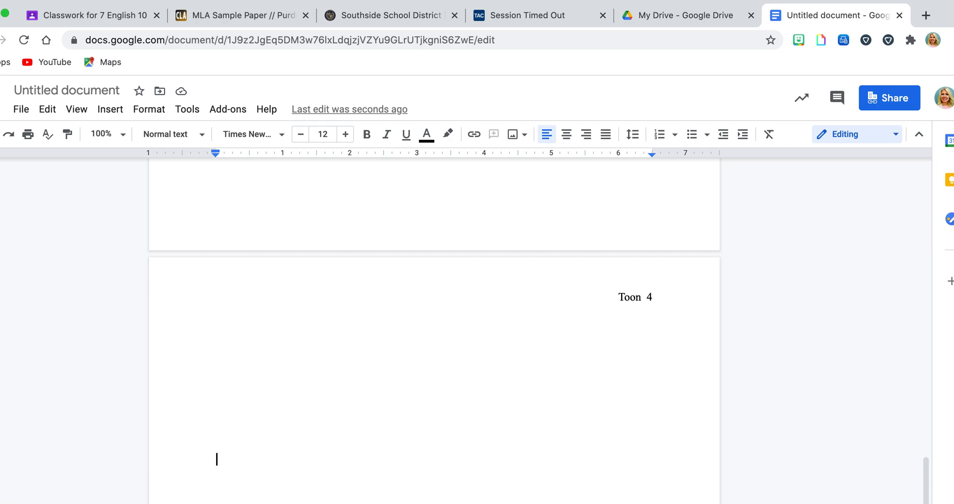
key(Up)
key(Return)
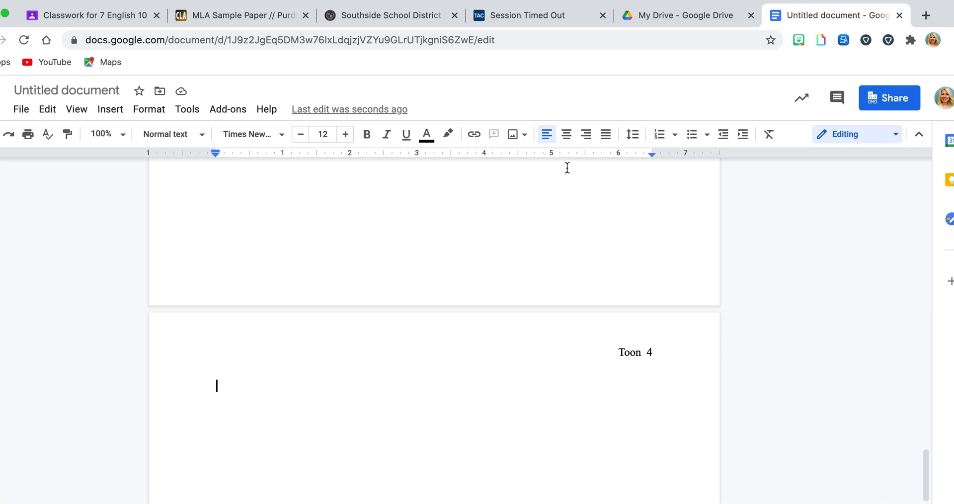
Add the centered heading "Works Cited" at the top of page 4 and start a left-aligned line below it.
click(569, 140)
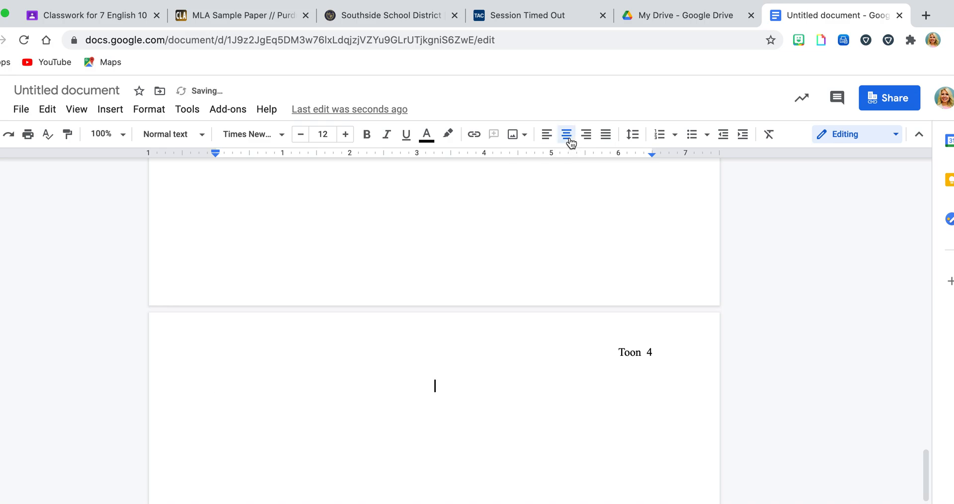
text(Works Cited)
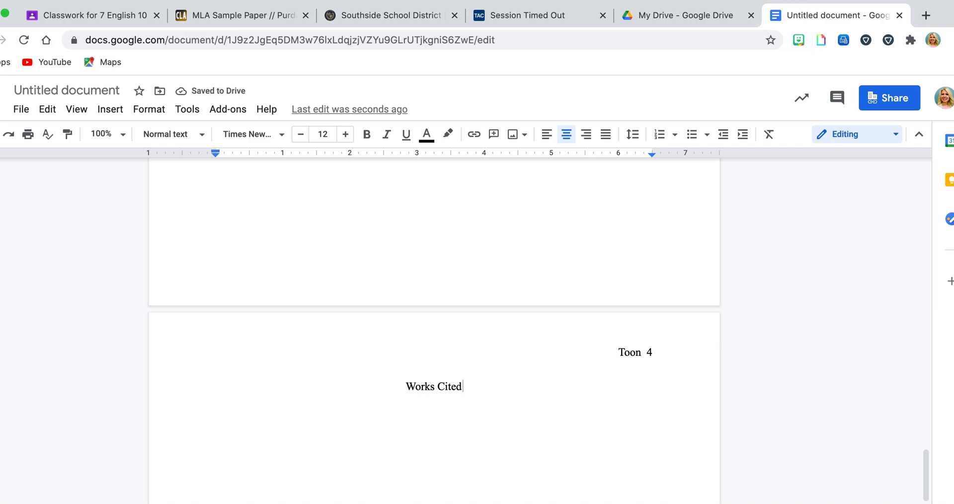
key(Return)
click(547, 137)
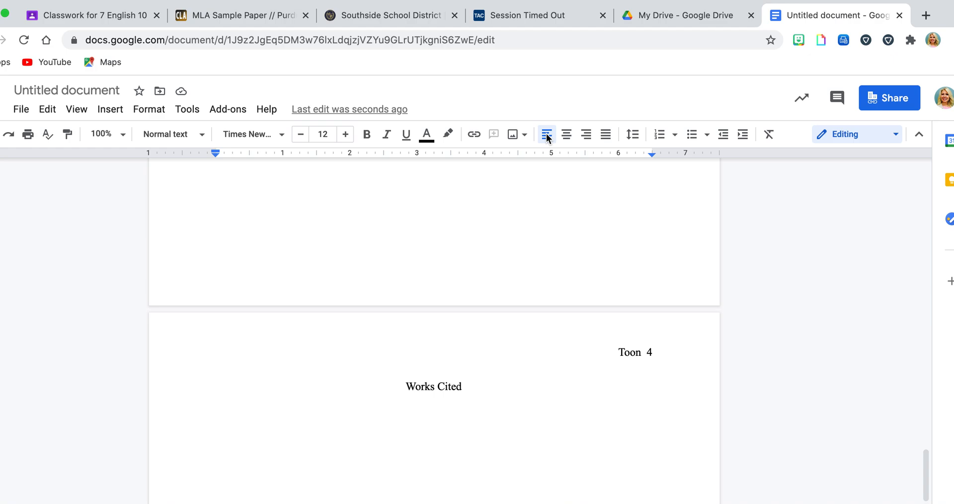
Begin the citation under Works Cited with the author "Dickens, Charles.".
text(Dicken)
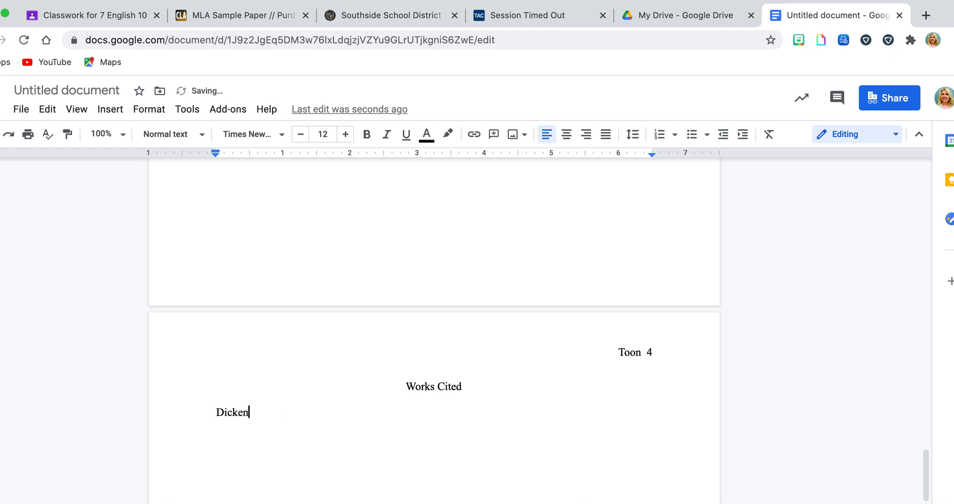
text(s,)
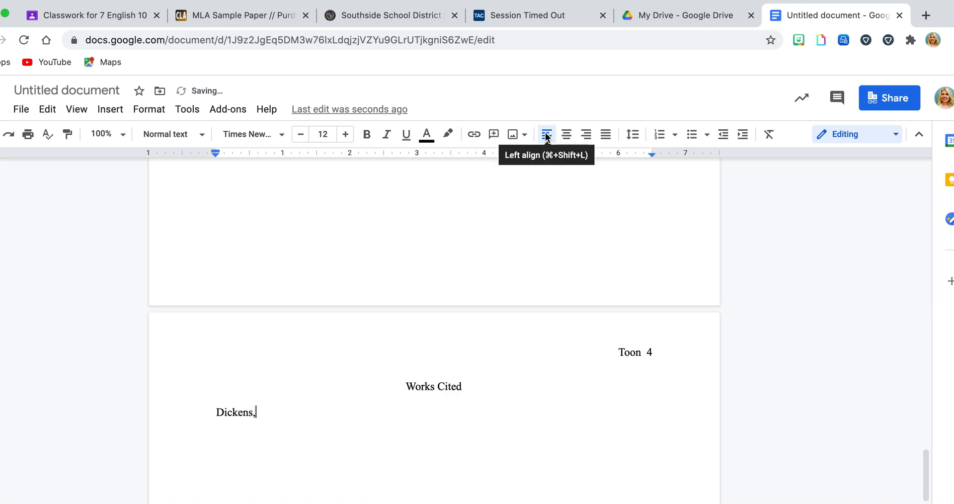
text( Charles)
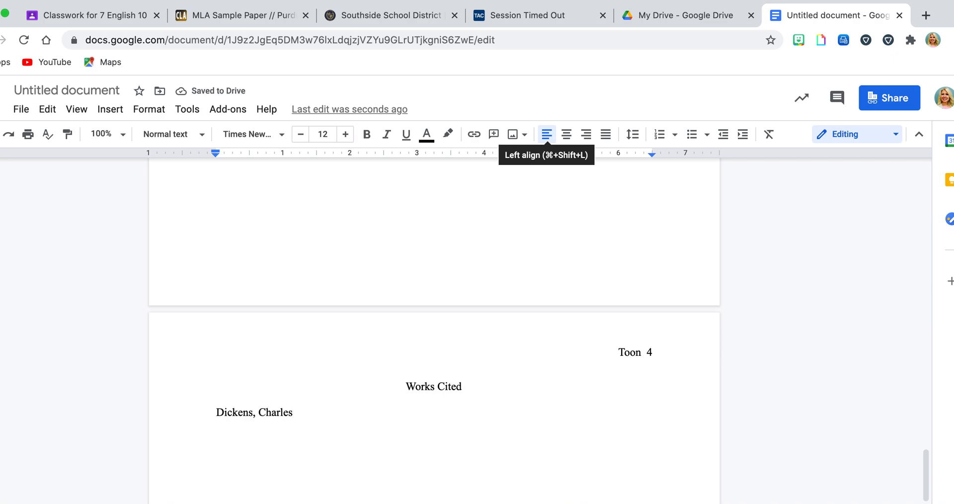
text(.)
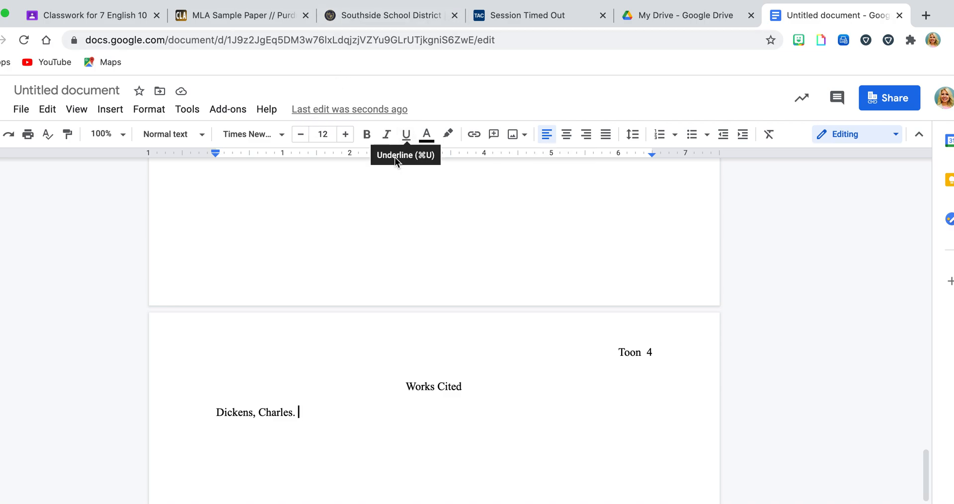
Add the book title "A Christmas Carol." in italics after the author, and return to regular text.
click(388, 137)
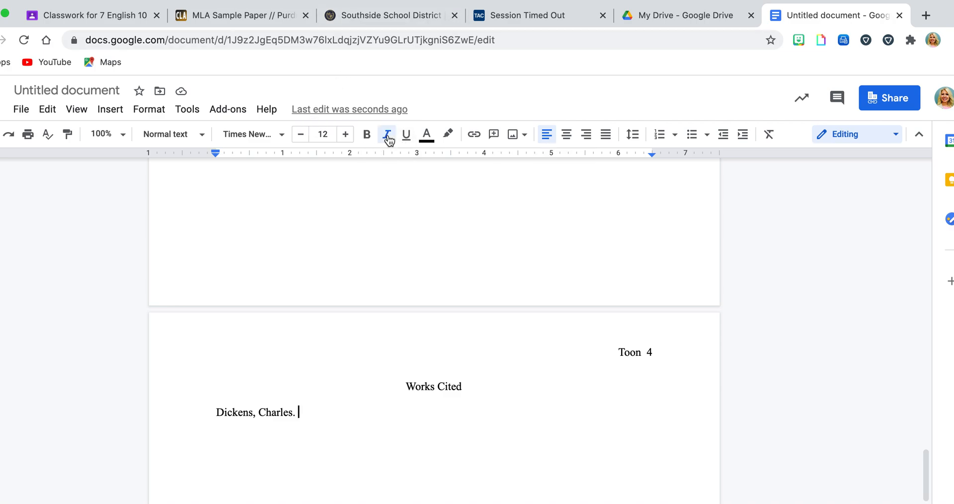
text(A Chri)
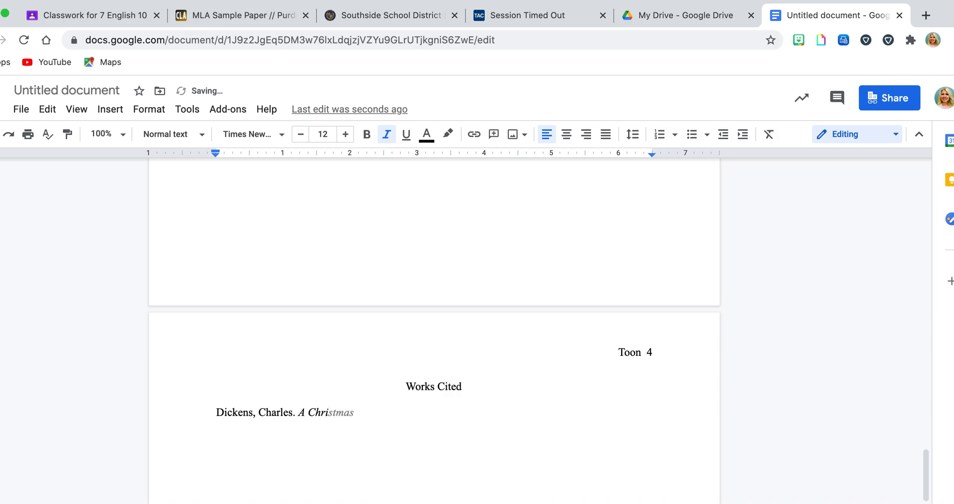
key(Tab)
text(Carol)
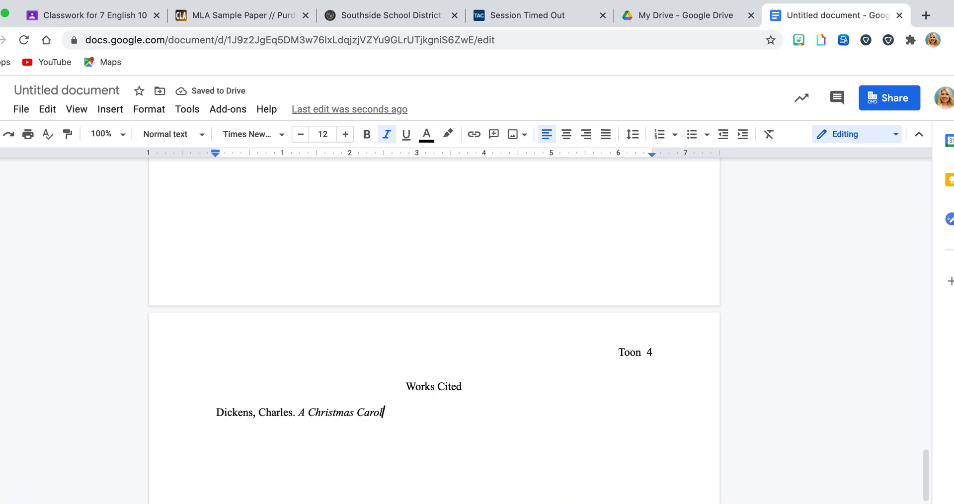
text(.)
click(387, 142)
key(BackSpace)
key(BackSpace)
click(387, 136)
Complete the citation with the publication details "London, Chapman & Hall, 1843.".
text(London)
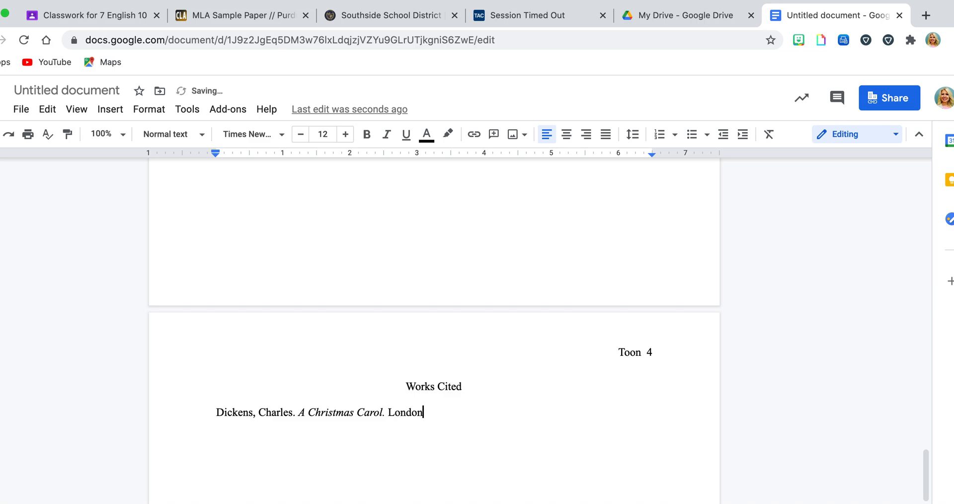
text(,)
text(Chapman a)
key(BackSpace)
text(& Hall)
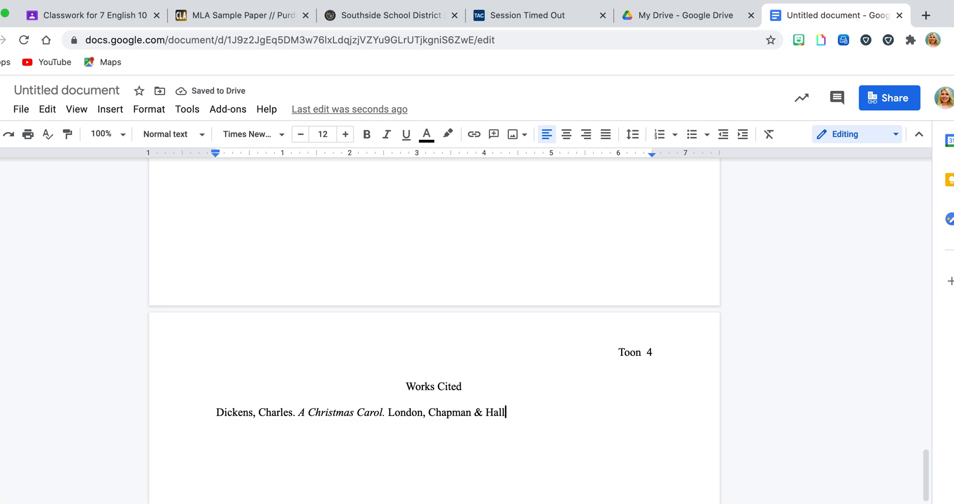
text(, 1843)
text(.)
Add blank lines below the citation until a fifth page begins.
key(Return)
key(Return)
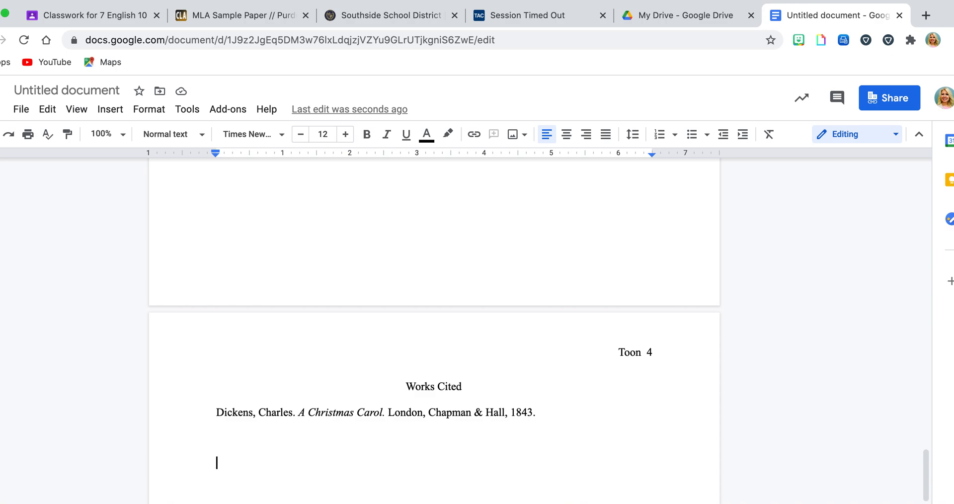
key(Return)
key(Return)
key(Return)
key(Return)
key(Return)
key(Return)
key(Return)
key(Return)
key(Return)
key(Return)
key(Return)
key(Return)
key(Return)
key(Return)
key(Return)
key(Return)
key(Return)
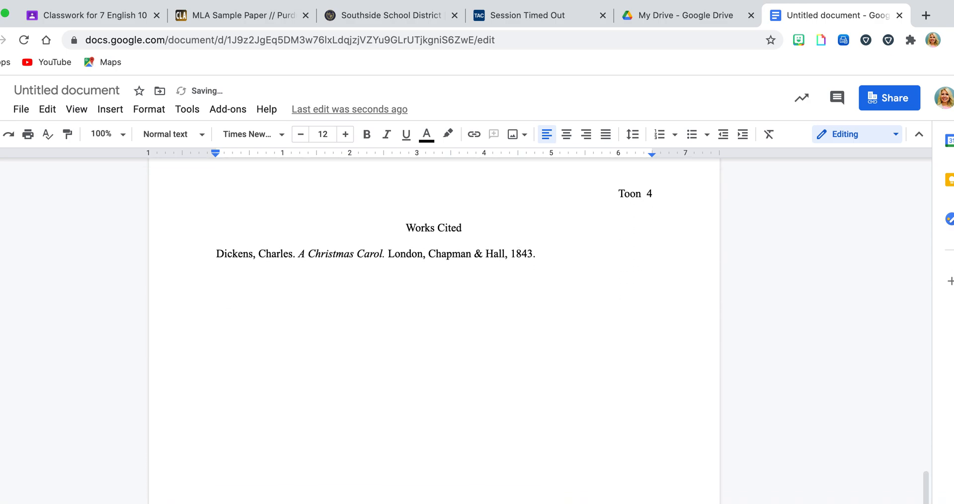
key(Return)
key(Return)
key(Return)
key(Return)
key(Return)
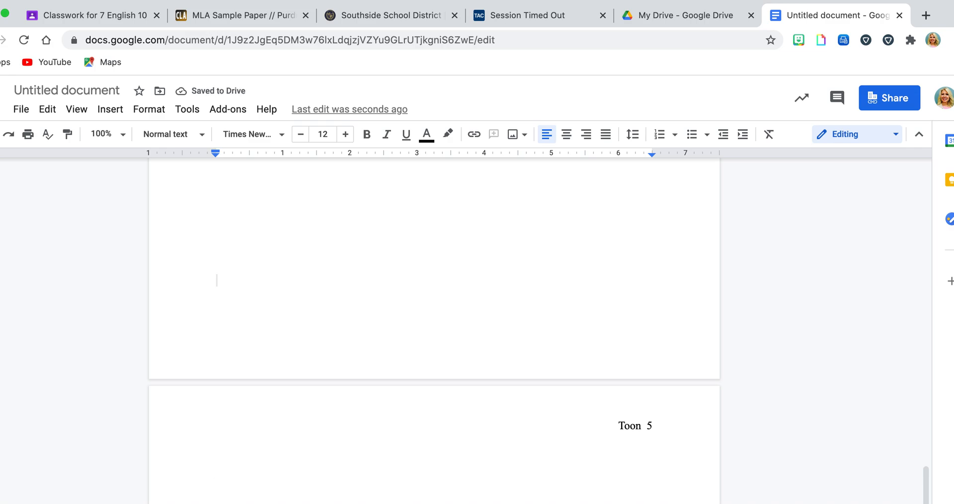
key(Return)
Review Basic Essay Rubric.docx from the Q 3 Week 1 Essay 1 assignment in Google Classroom and open it in Google Docs.
click(121, 17)
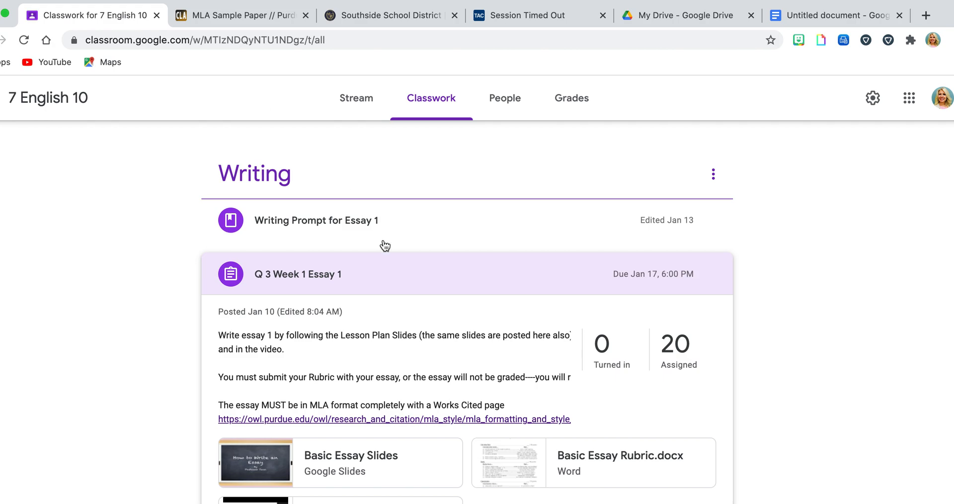
scroll(406, 308, down, 2)
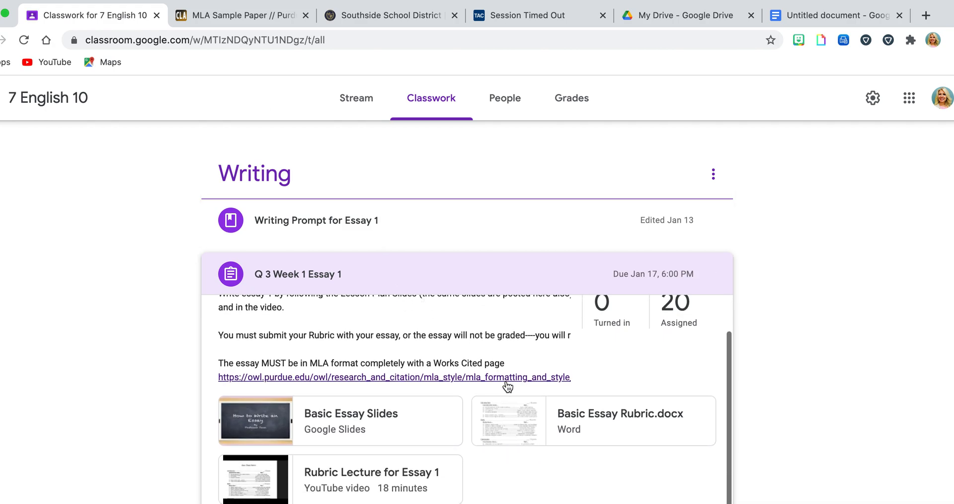
scroll(437, 358, up, 2)
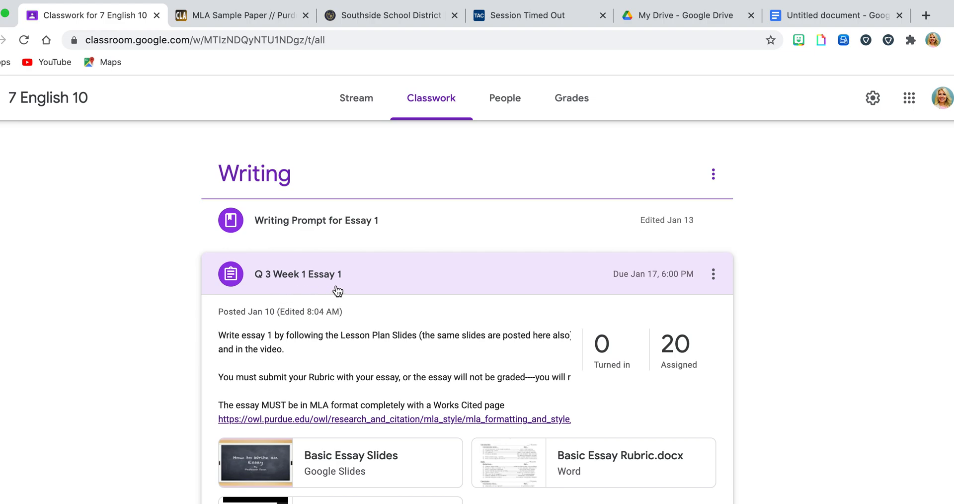
click(568, 457)
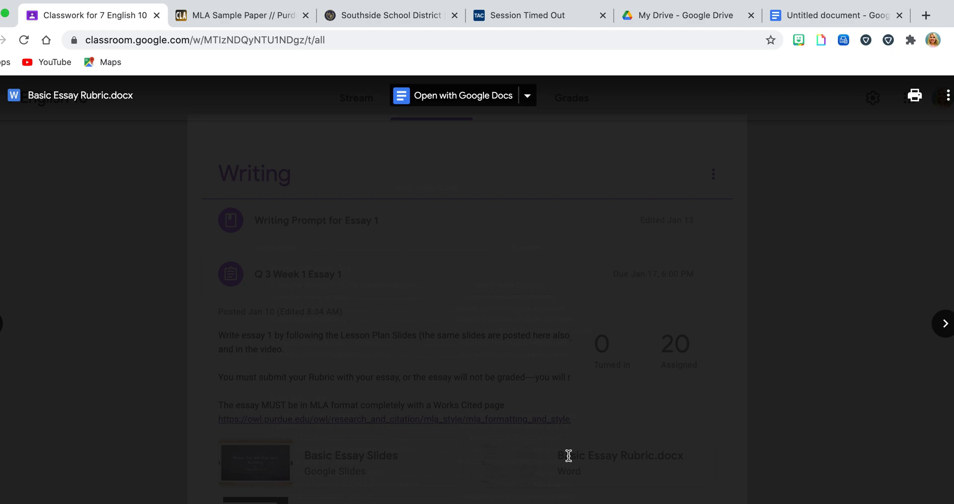
scroll(494, 407, down, 2)
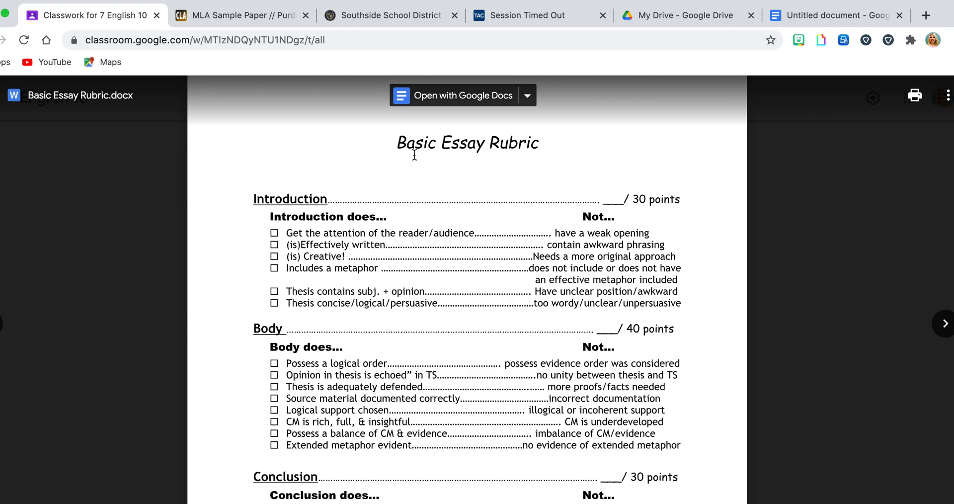
scroll(509, 387, down, 3)
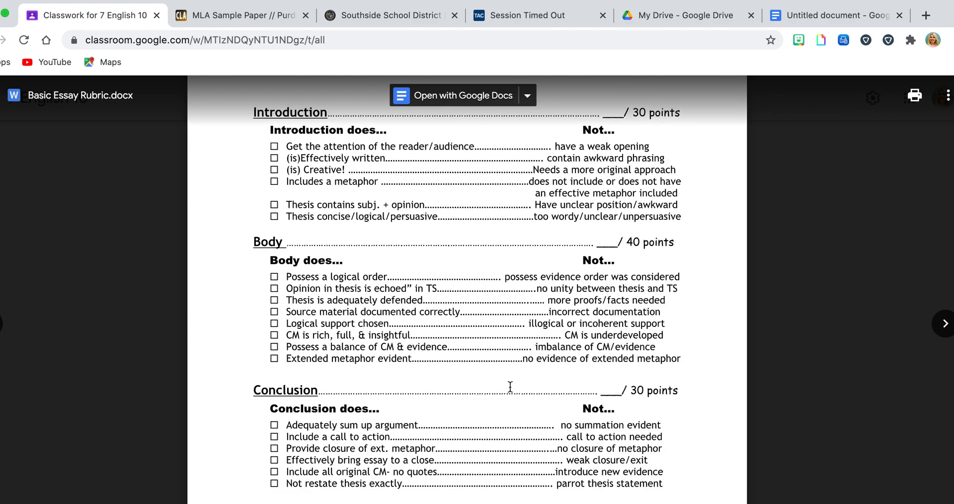
click(527, 99)
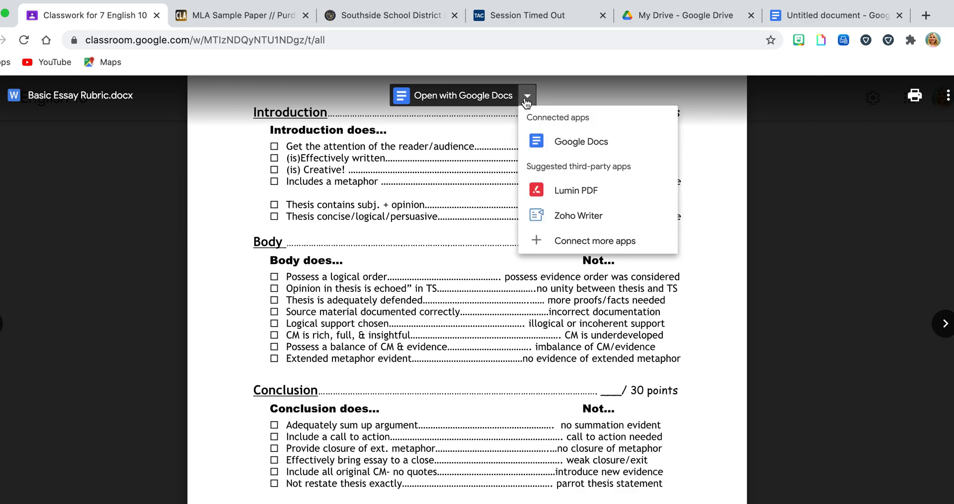
click(540, 142)
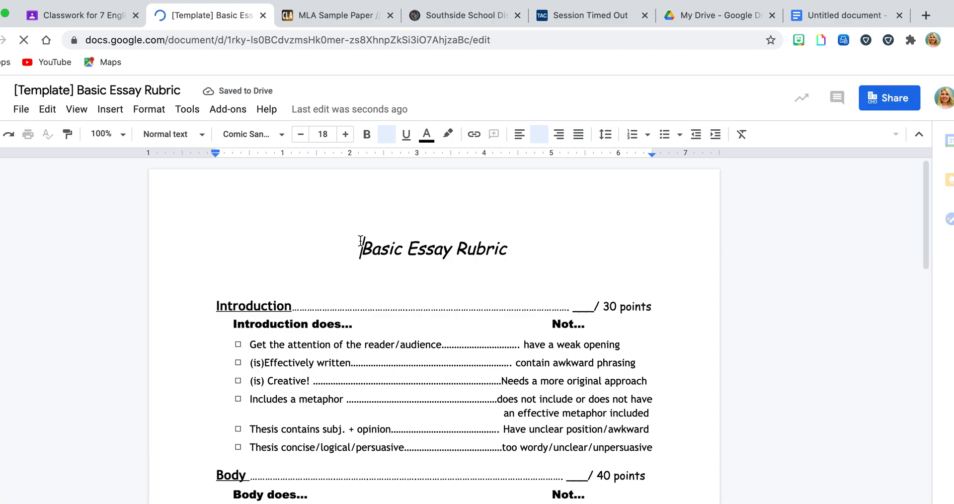
Select and copy the entire Basic Essay Rubric, from its title through the key at the end.
drag(502, 306, 334, 237)
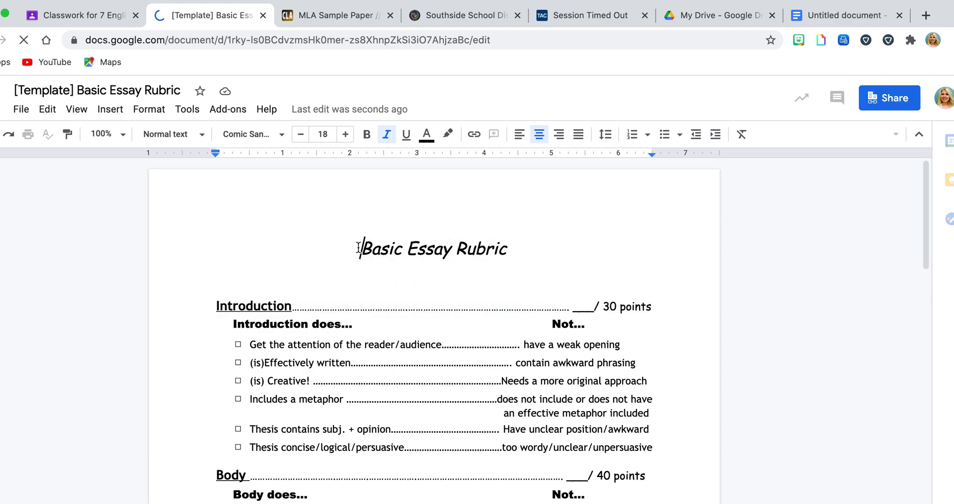
drag(508, 305, 579, 433)
scroll(688, 494, down, 10)
scroll(689, 485, down, 3)
scroll(689, 485, down, 3)
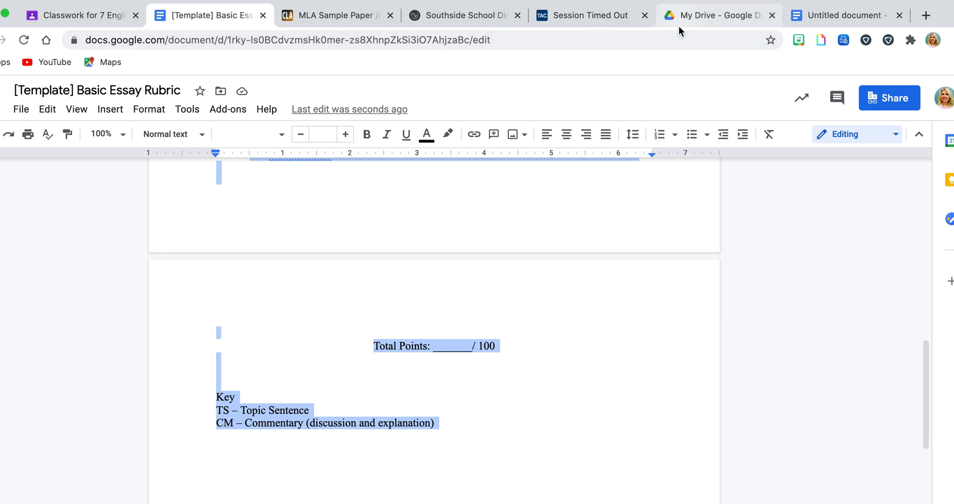
Paste the copied rubric onto the blank fifth page of the untitled essay document and check its layout.
click(862, 15)
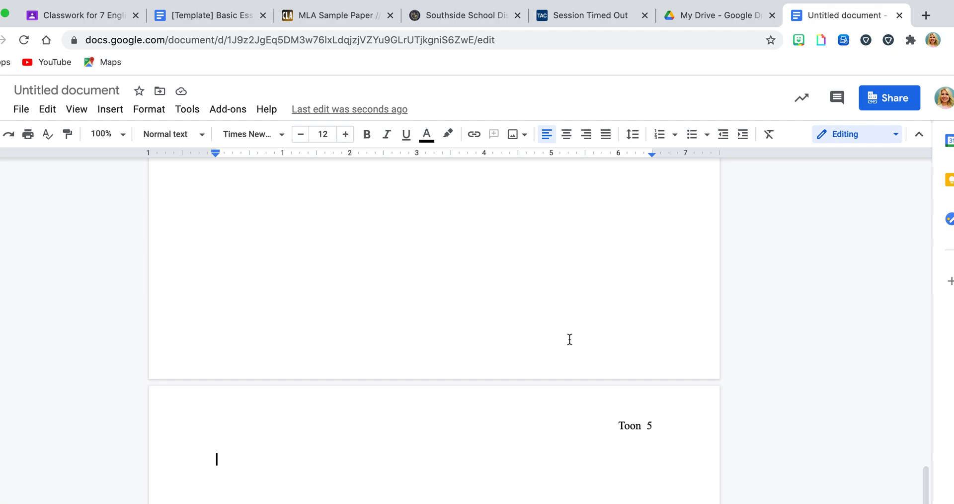
key(super+v)
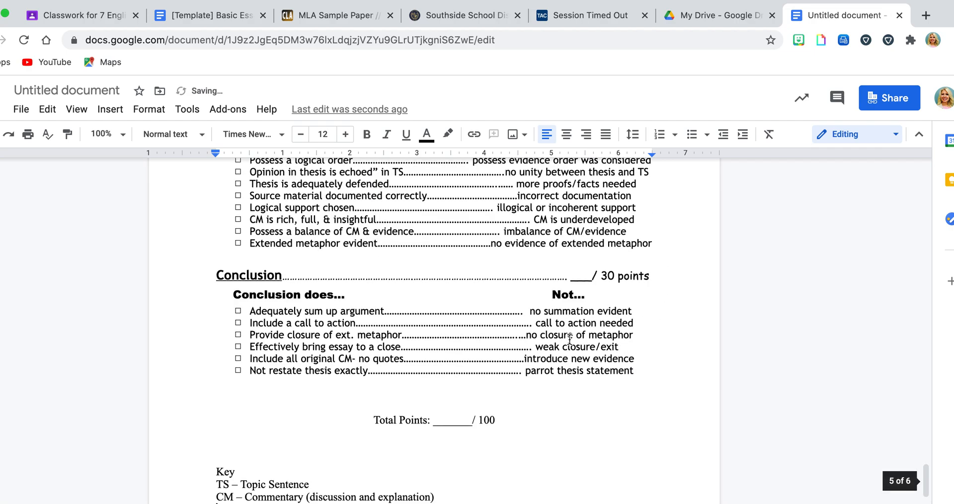
scroll(569, 339, up, 8)
scroll(570, 338, up, 5)
scroll(569, 339, down, 15)
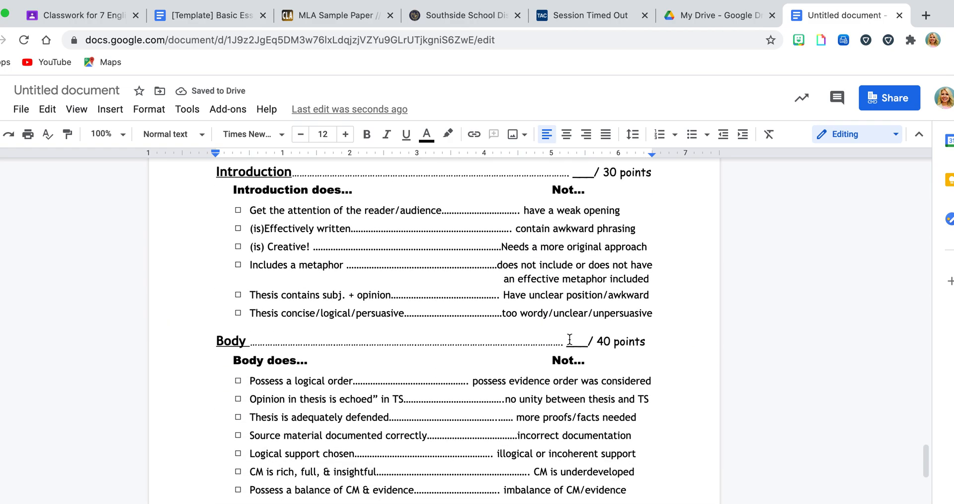
scroll(569, 339, down, 2)
scroll(569, 339, up, 15)
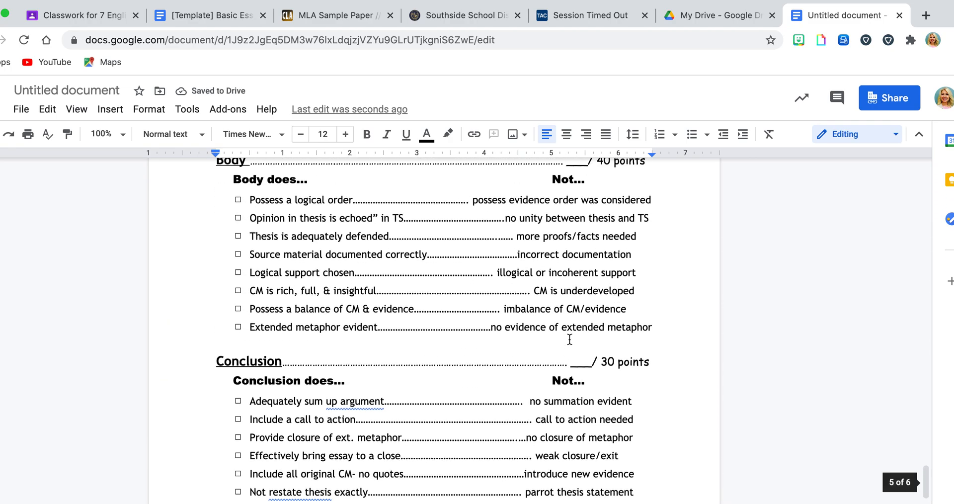
scroll(569, 338, up, 3)
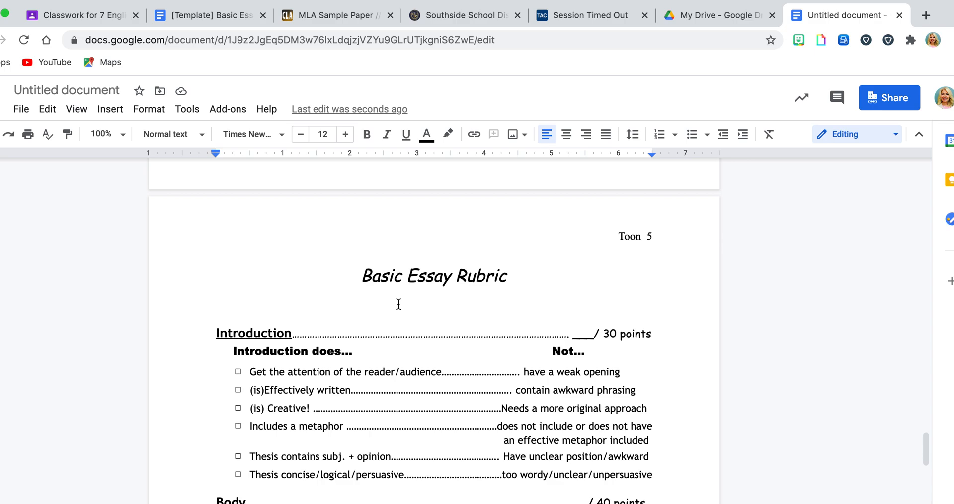
Rename the essay document as "Essay 1".
click(126, 90)
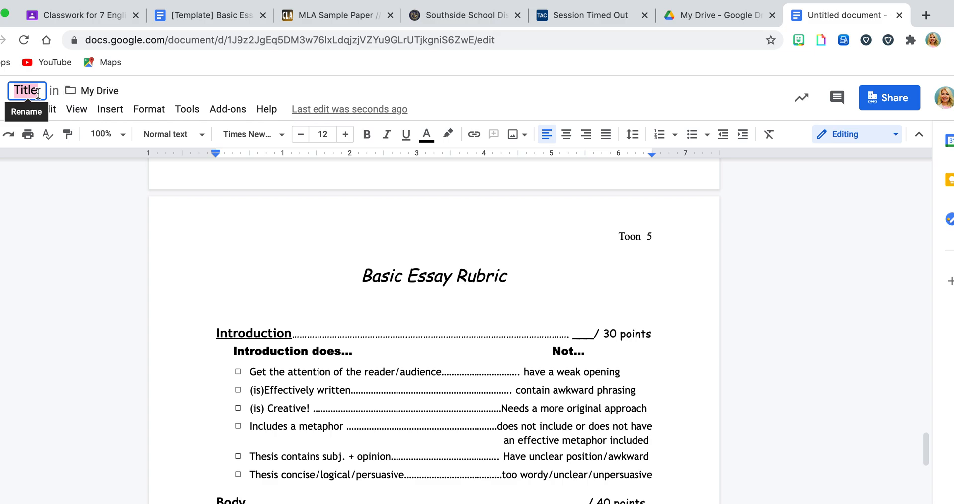
text(Ess)
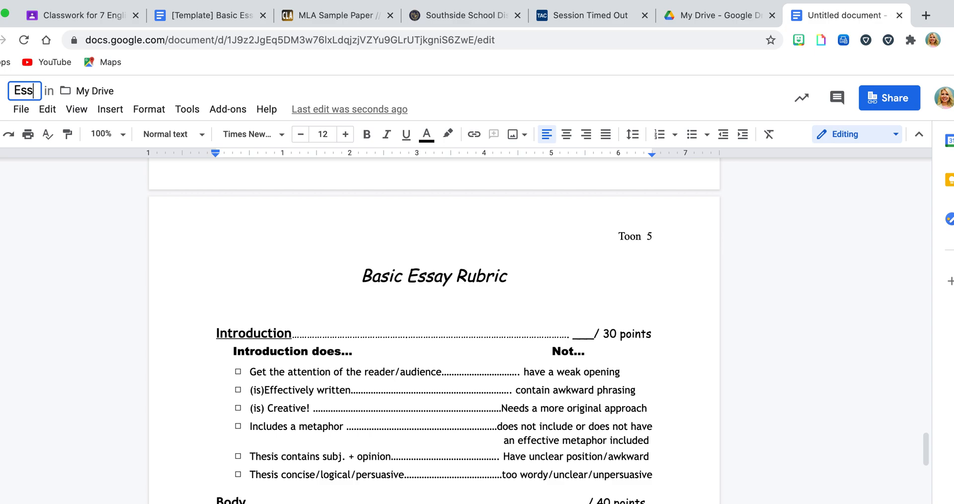
text(ay 1)
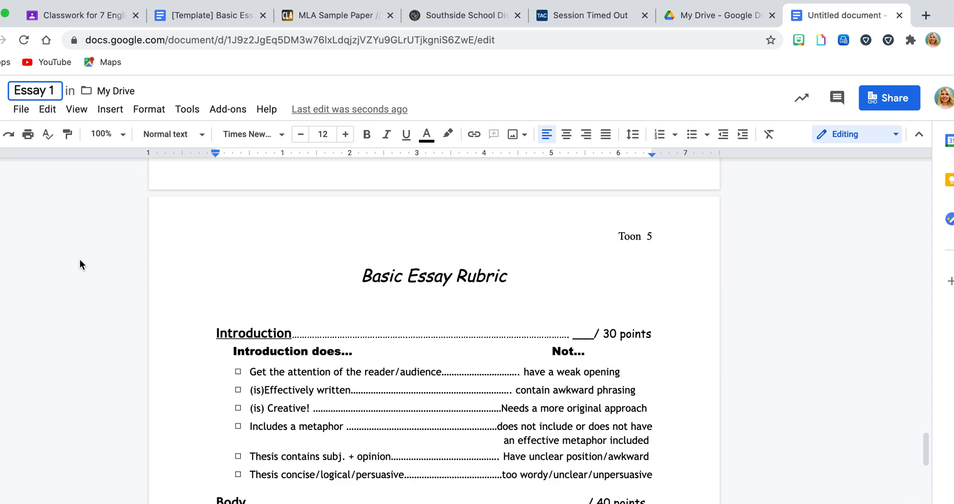
Review the Introduction, Body and Conclusion criteria of the pasted rubric.
scroll(401, 311, down, 4)
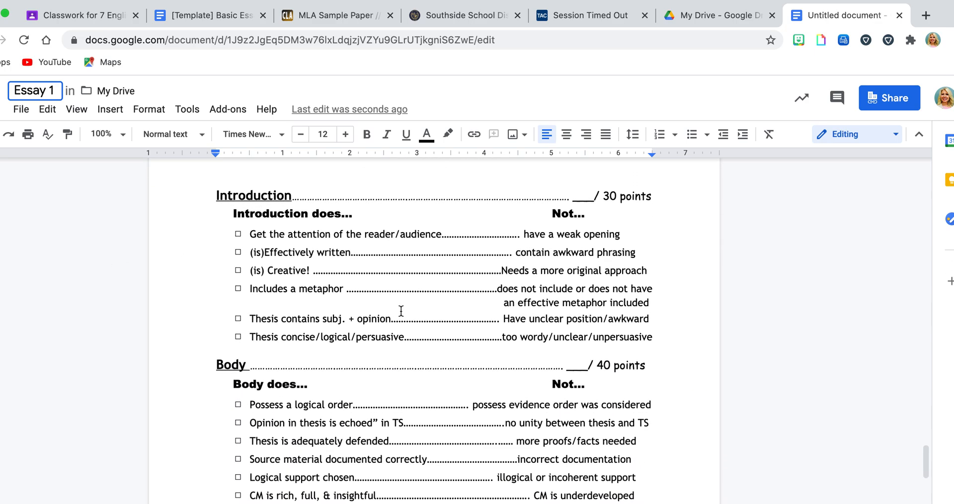
scroll(400, 311, down, 1)
scroll(401, 310, down, 4)
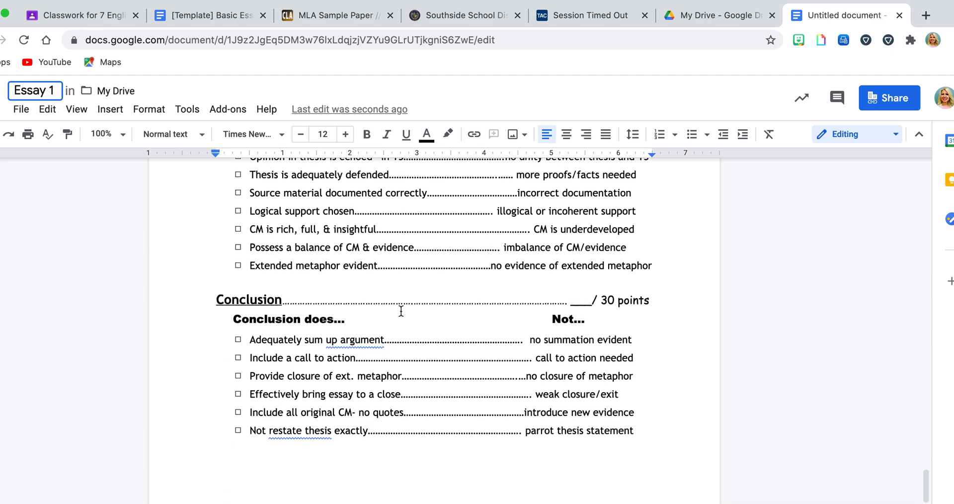
scroll(401, 310, down, 2)
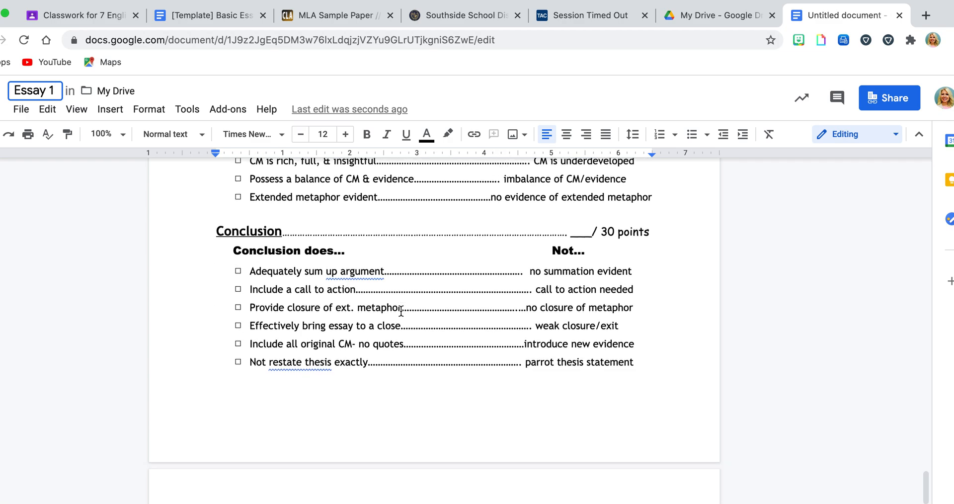
scroll(401, 311, up, 9)
scroll(401, 312, up, 4)
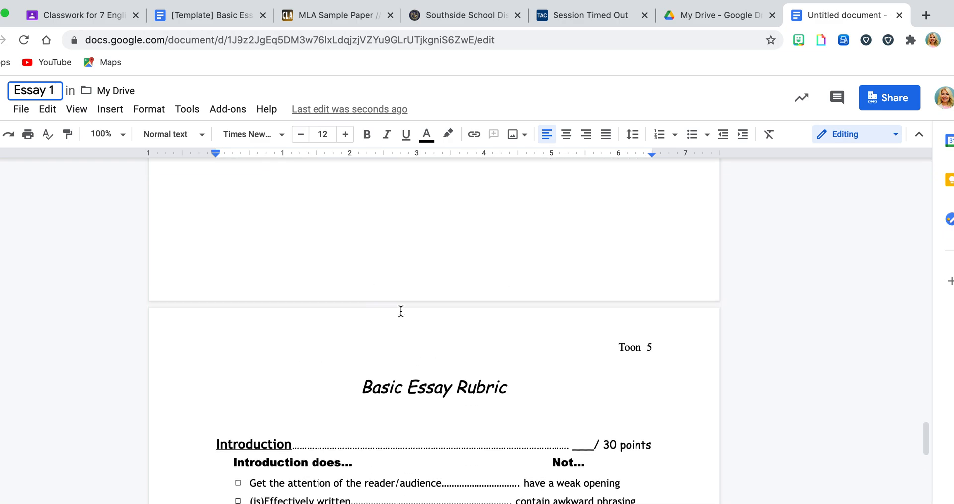
scroll(400, 313, down, 1)
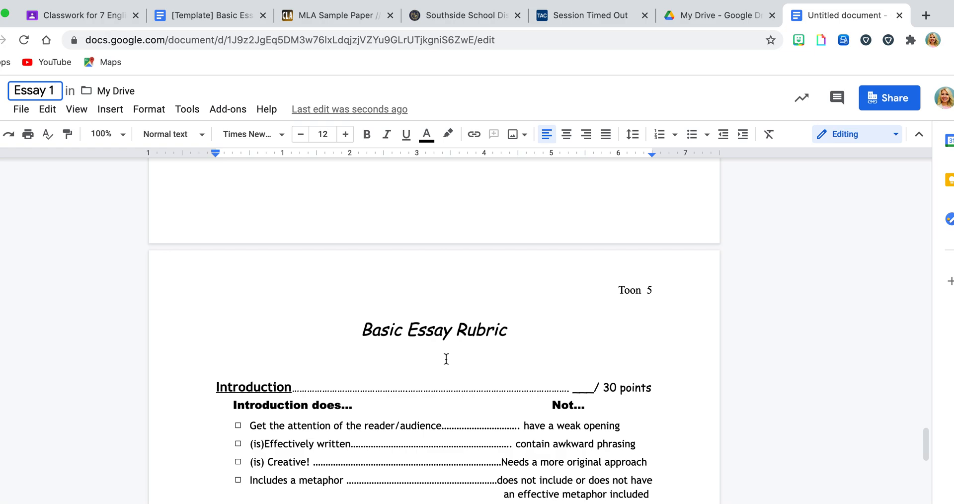
scroll(446, 358, down, 3)
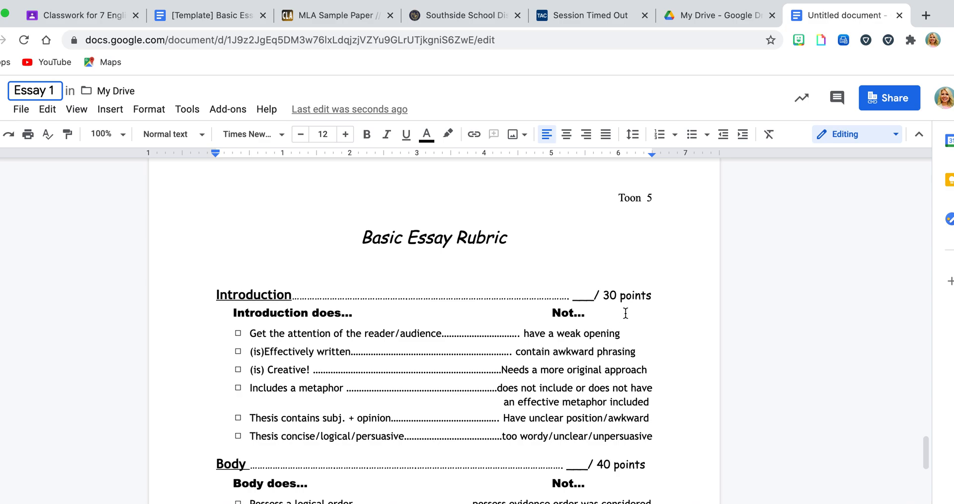
scroll(626, 312, down, 5)
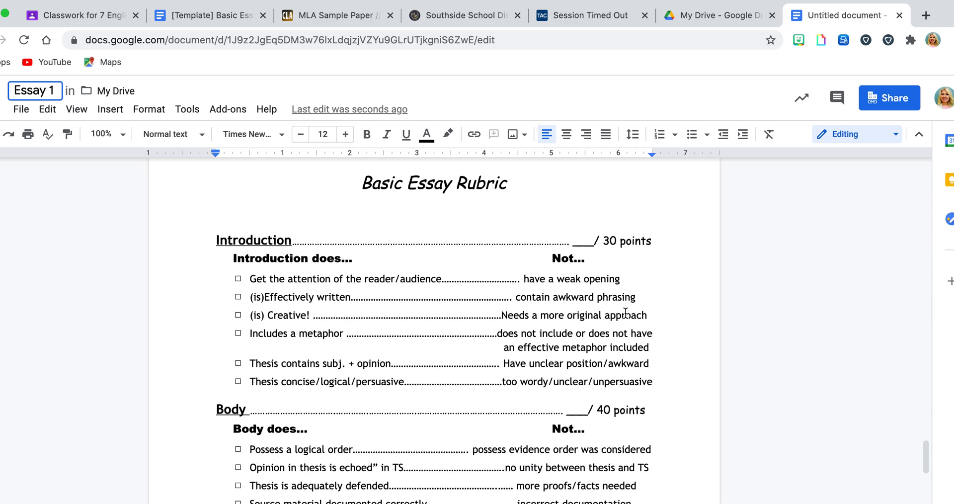
scroll(626, 313, down, 9)
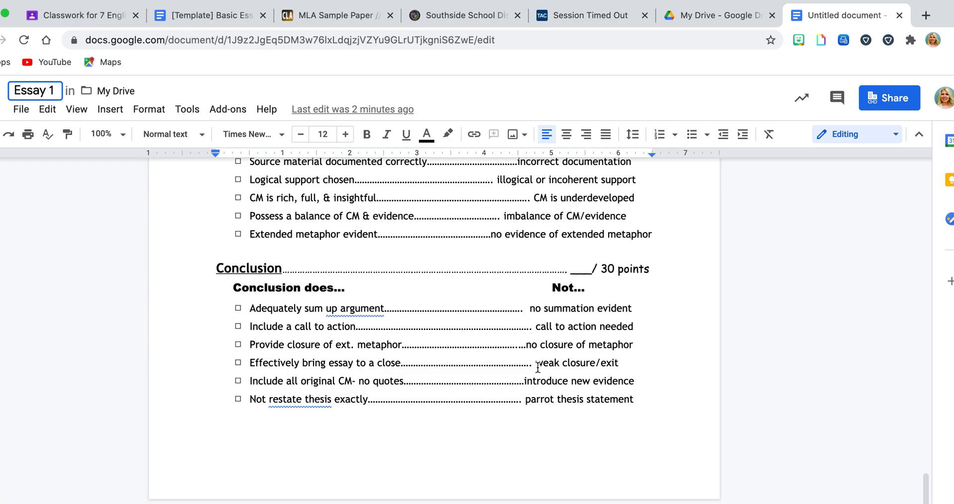
scroll(570, 379, up, 1)
scroll(569, 379, up, 18)
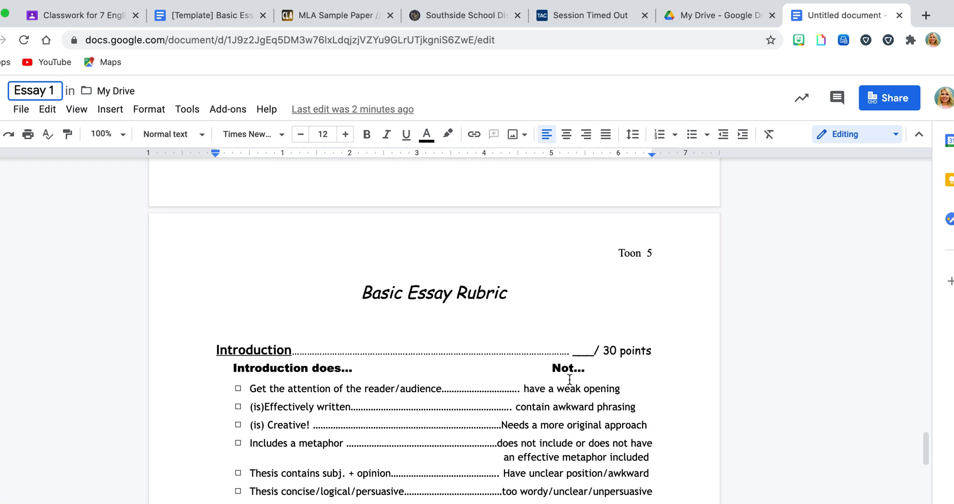
Look over the whole document, from the essay title through the Works Cited page to the rubric's total points.
scroll(569, 379, up, 20)
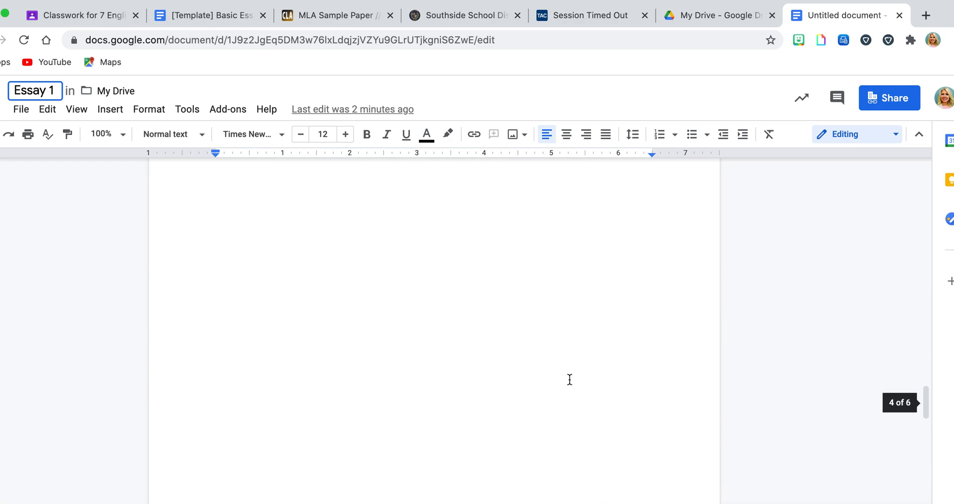
scroll(569, 379, up, 20)
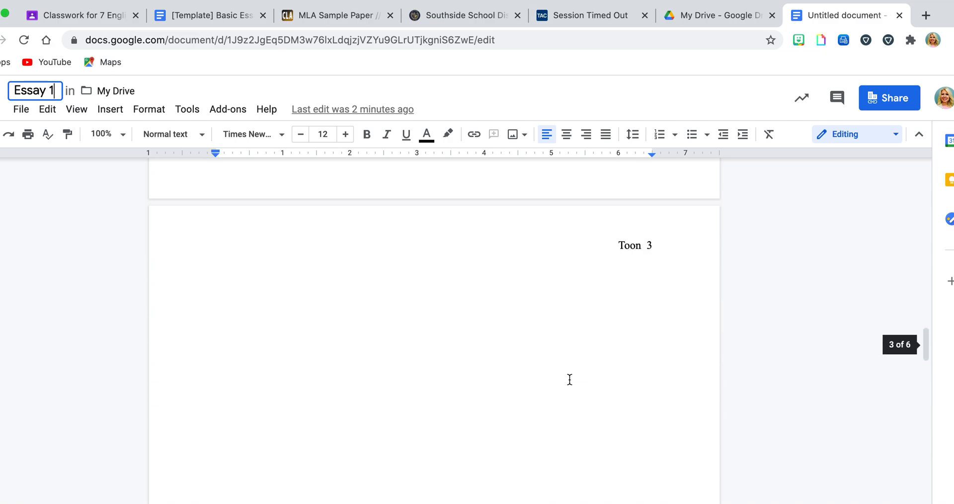
scroll(569, 379, up, 20)
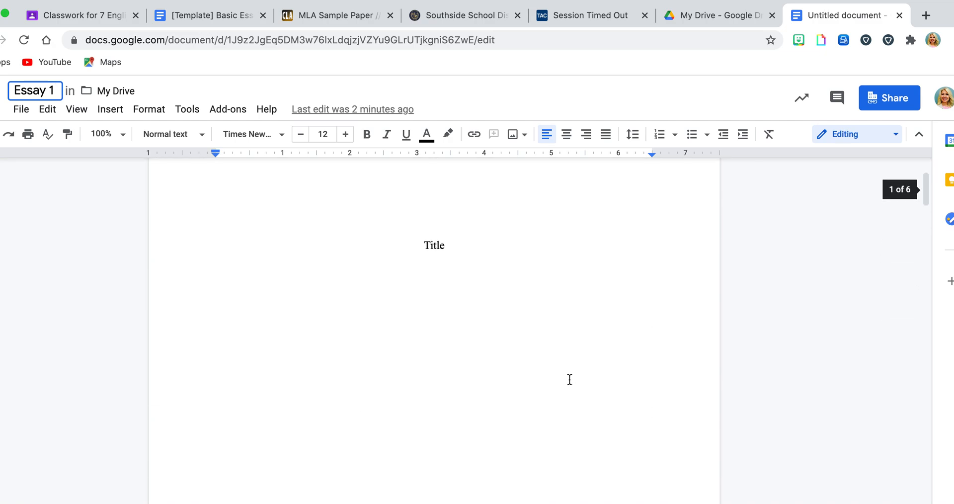
scroll(570, 379, down, 20)
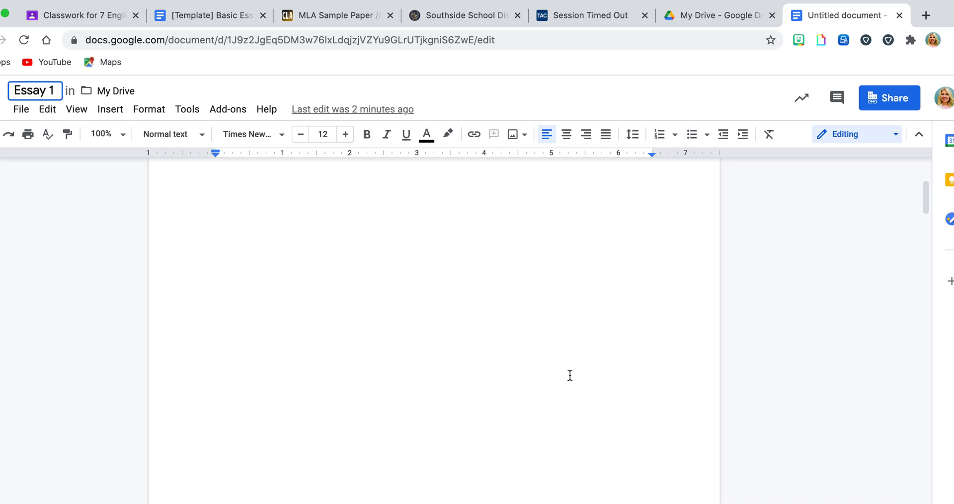
scroll(569, 375, down, 1)
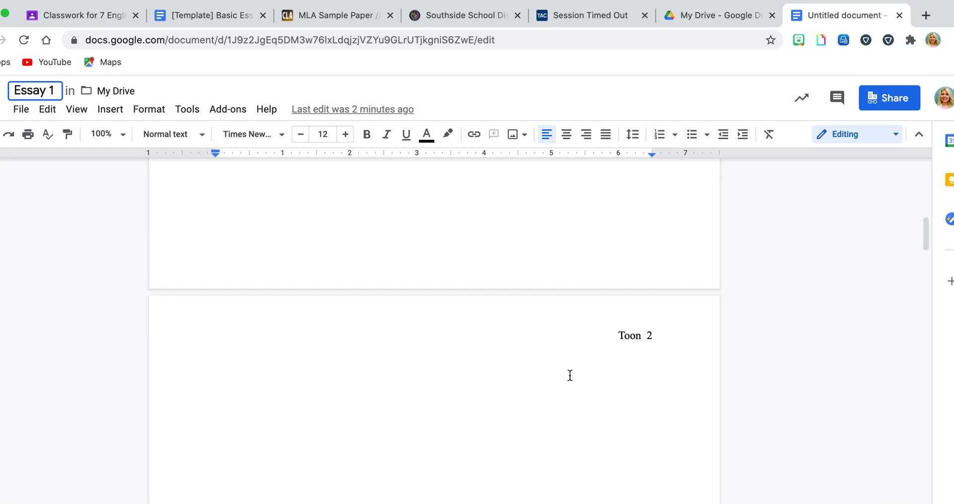
scroll(570, 375, down, 10)
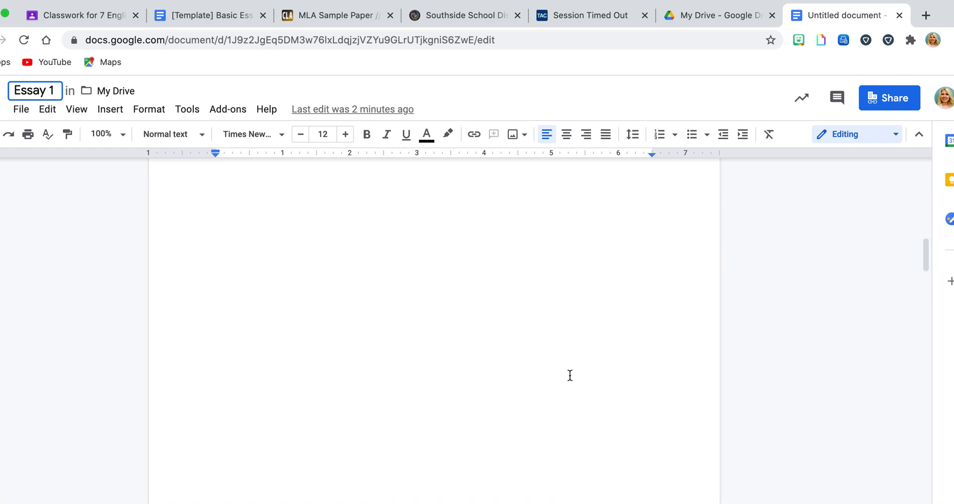
scroll(570, 375, down, 10)
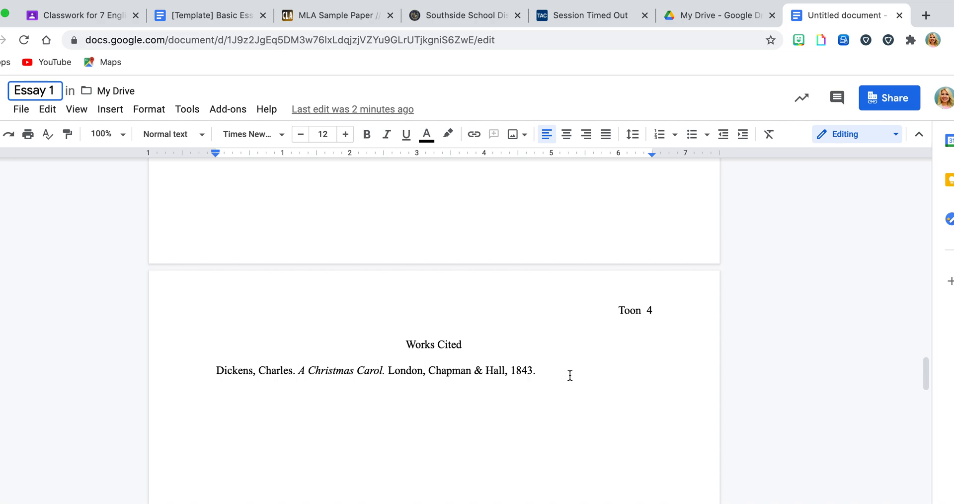
scroll(570, 375, down, 10)
scroll(570, 375, down, 6)
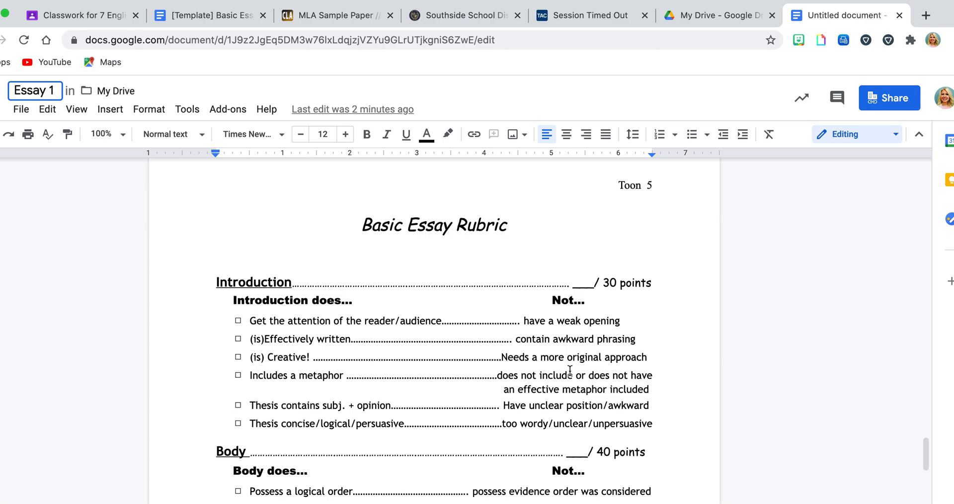
scroll(570, 370, down, 3)
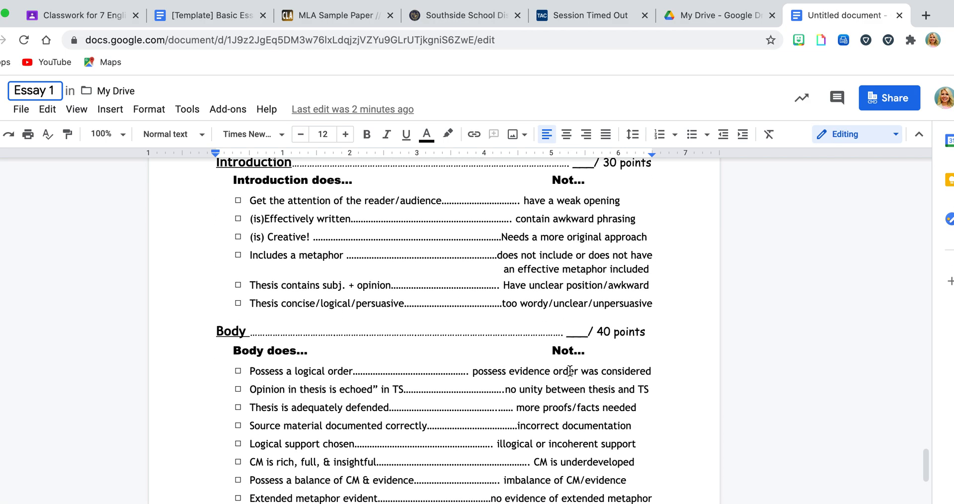
scroll(570, 370, down, 15)
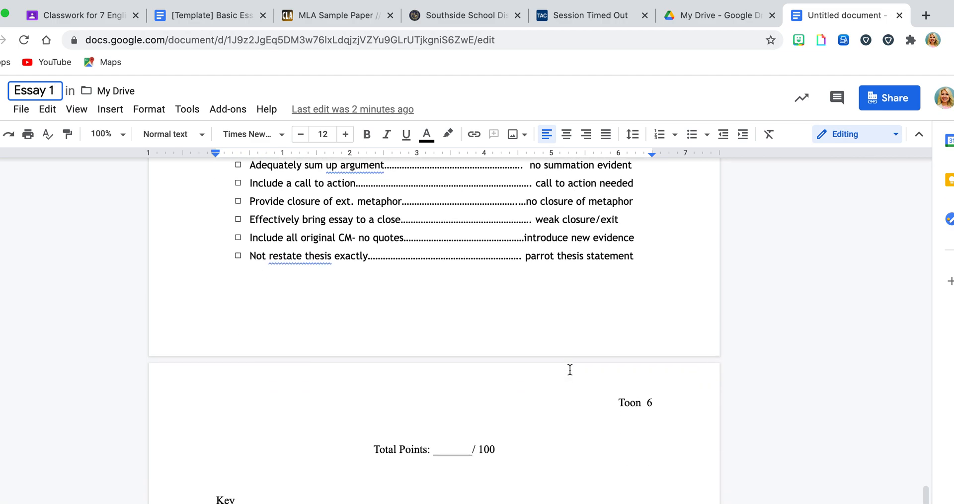
scroll(569, 370, down, 3)
scroll(570, 370, up, 15)
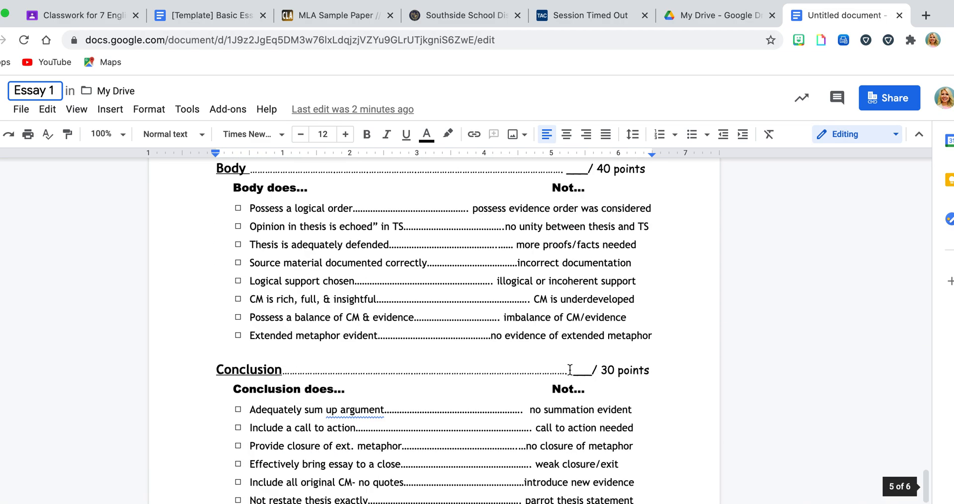
scroll(570, 370, up, 20)
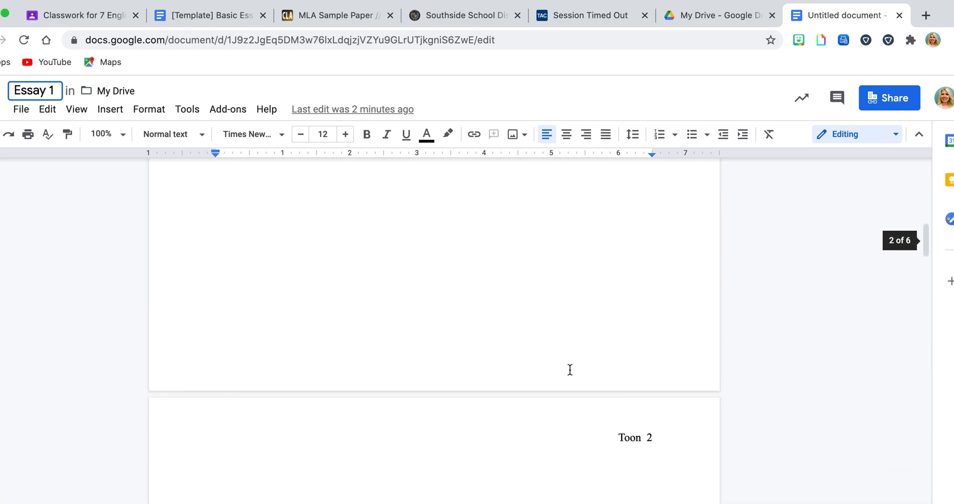